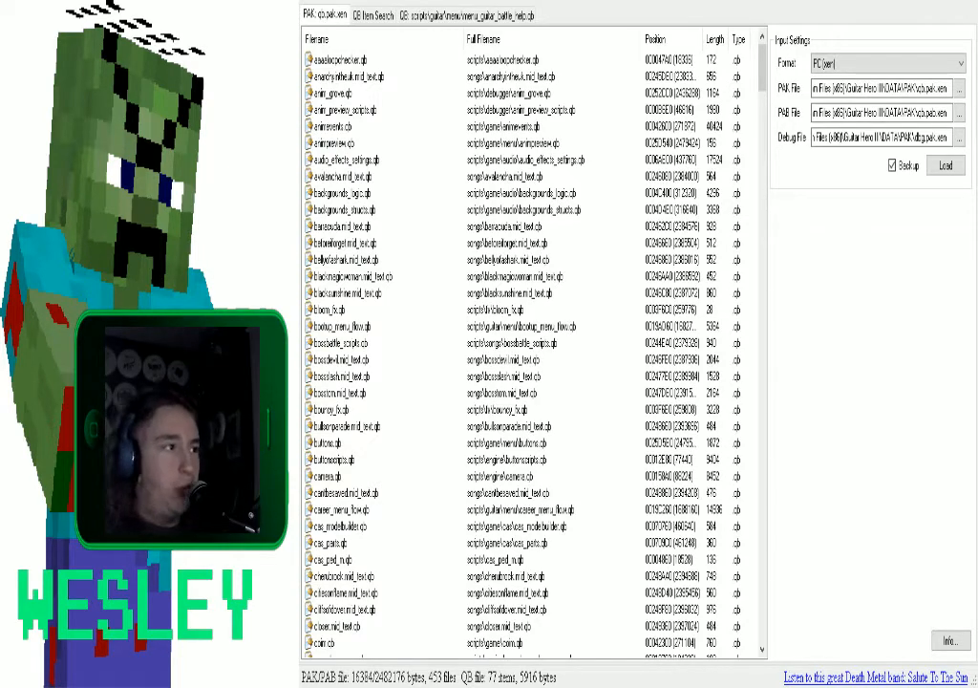
Find scripts\guitar\menu\menu_guitar_battle_help.qb in the qb.pak.xen file list and open it for editing.
left_click(355, 242)
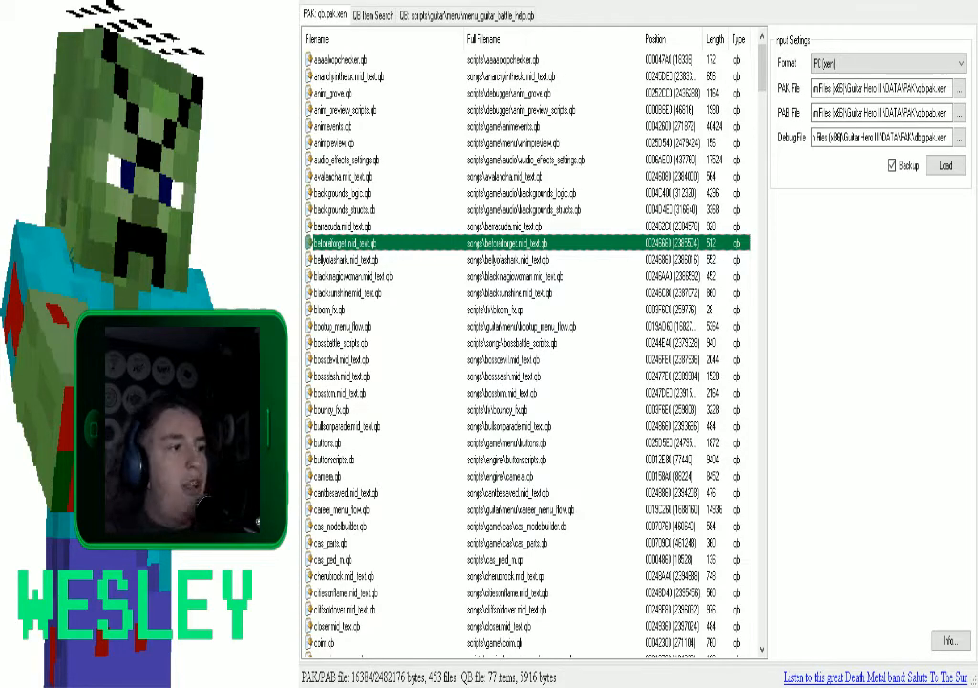
scroll(530, 344, "down", 20)
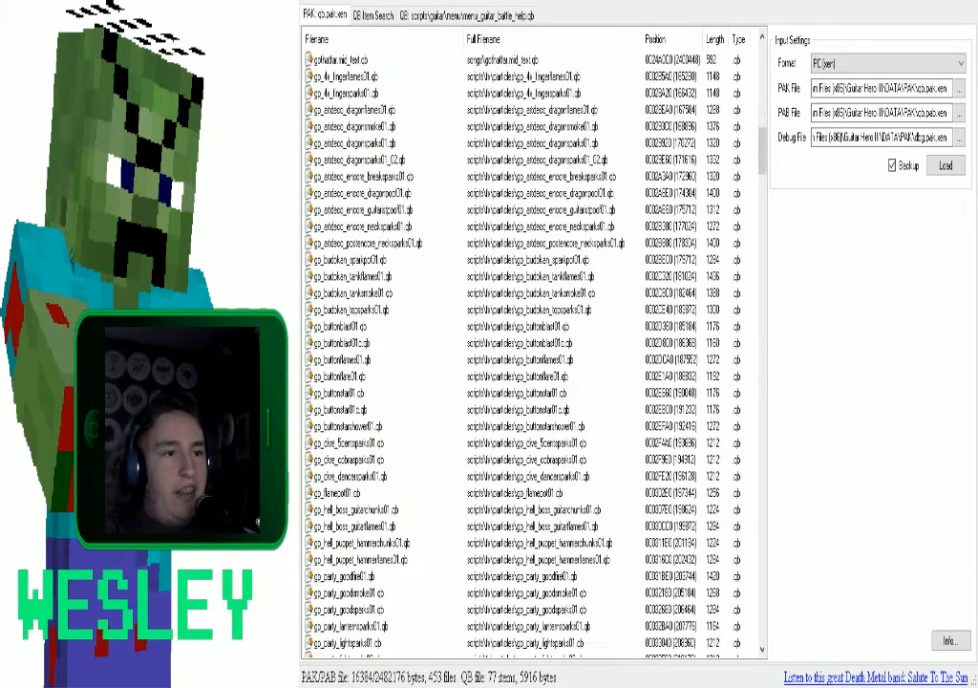
scroll(530, 344, "down", 20)
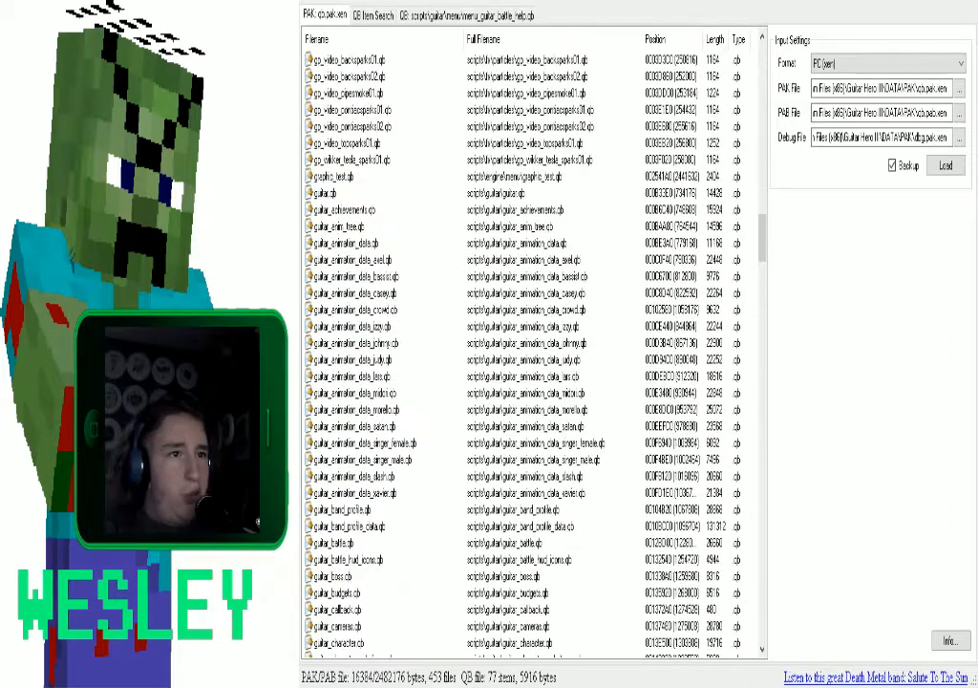
scroll(530, 344, "down", 1)
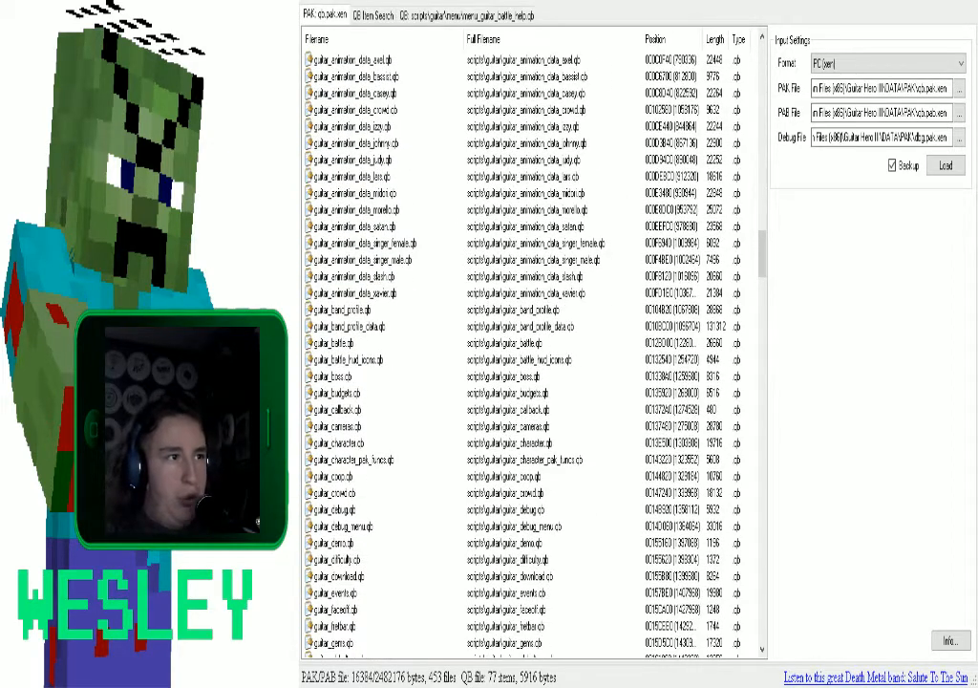
left_click(334, 343)
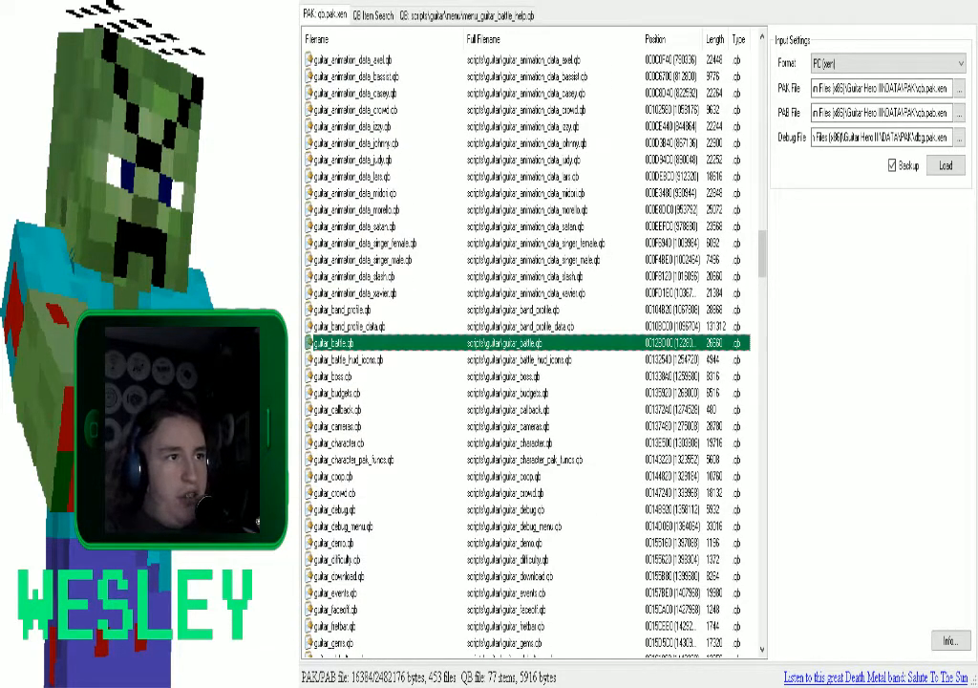
left_click(334, 376)
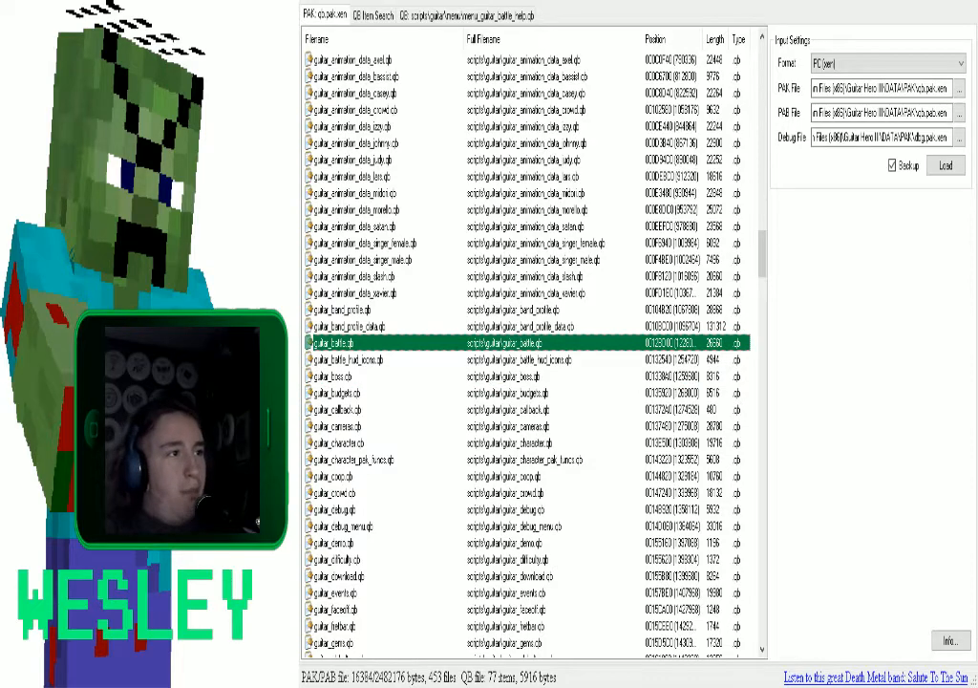
scroll(526, 344, "down", 20)
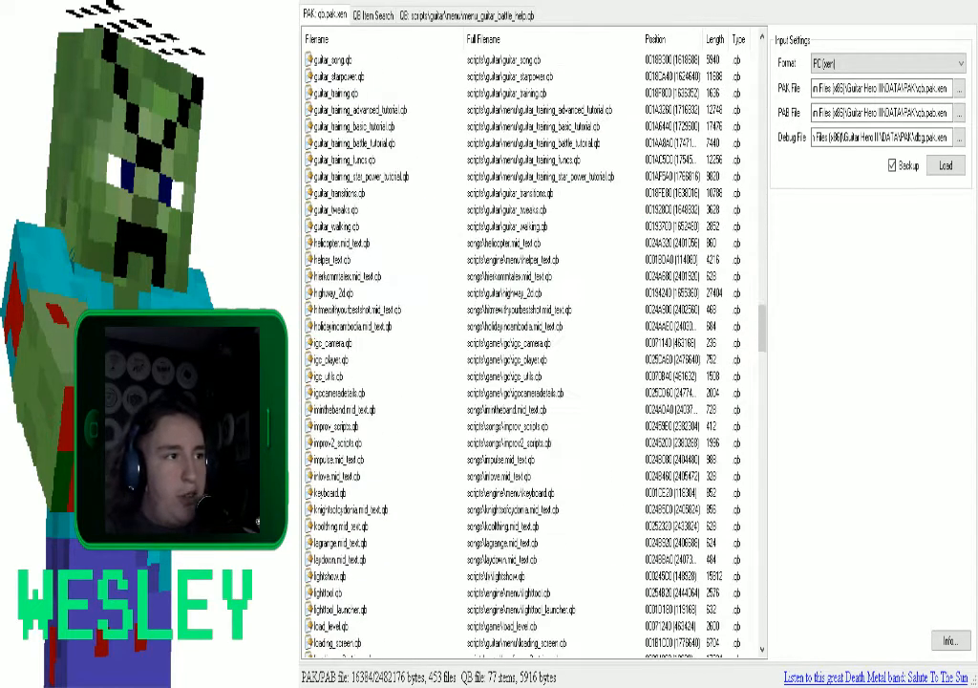
scroll(525, 344, "up", 1)
left_click(349, 443)
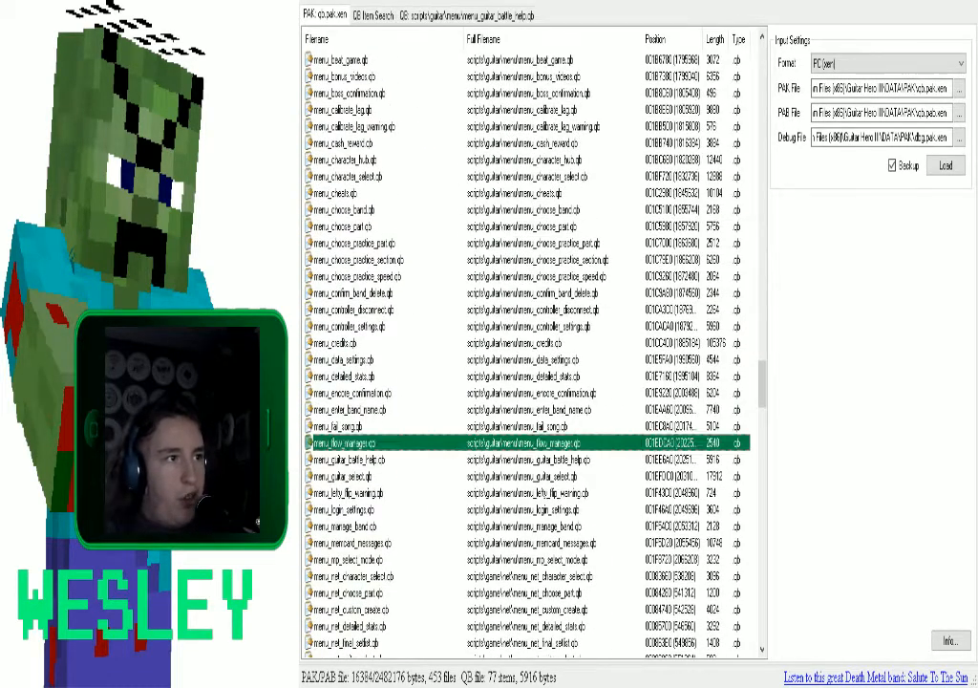
left_click(349, 459)
scroll(526, 344, "down", 1)
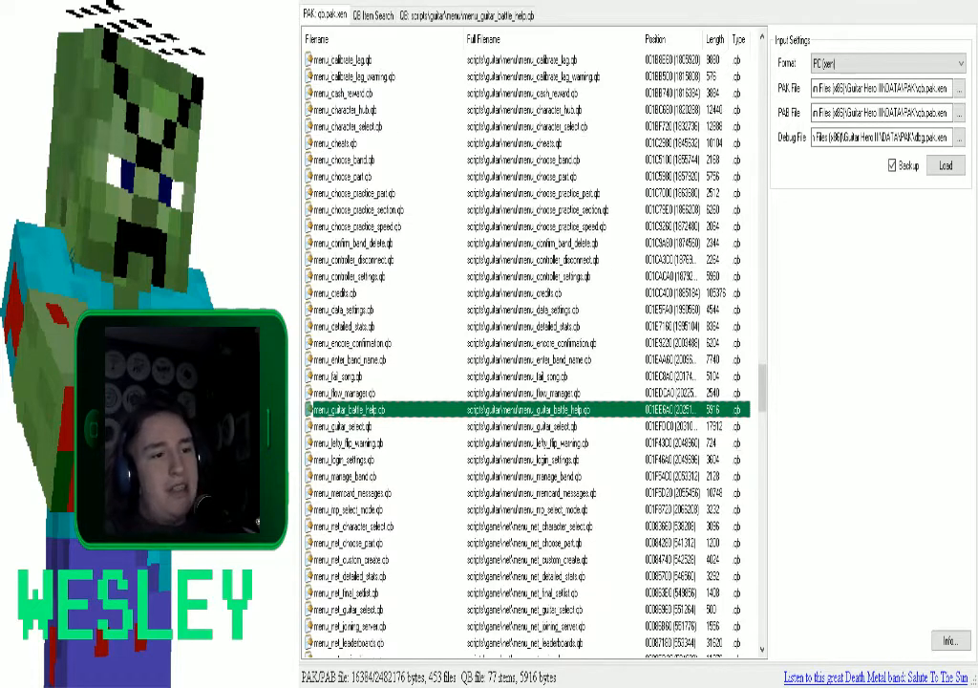
scroll(526, 344, "up", 1)
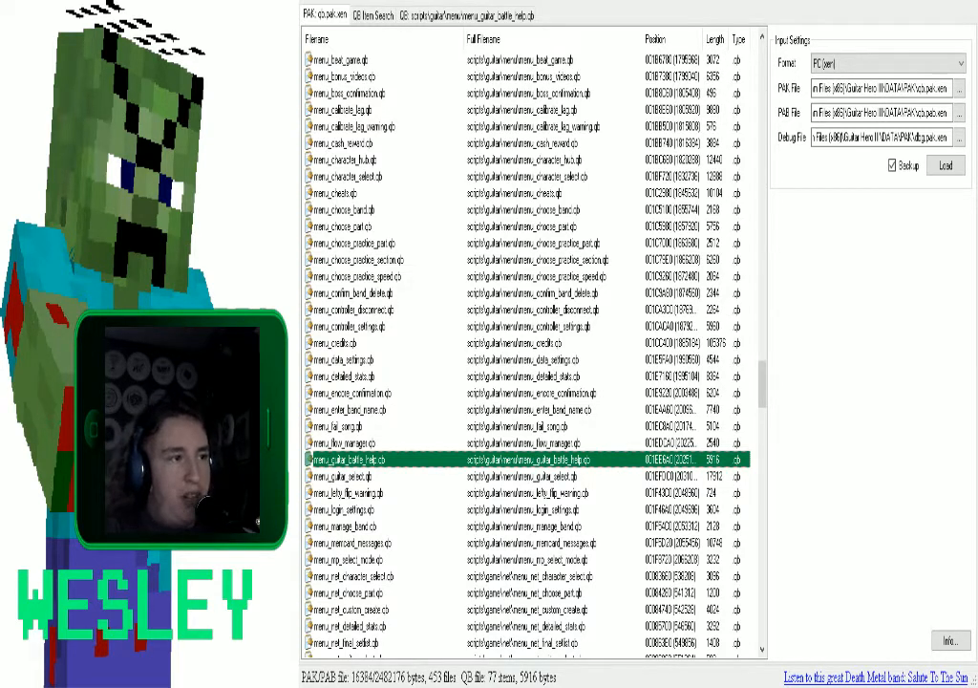
double_click(349, 460)
left_click(349, 459)
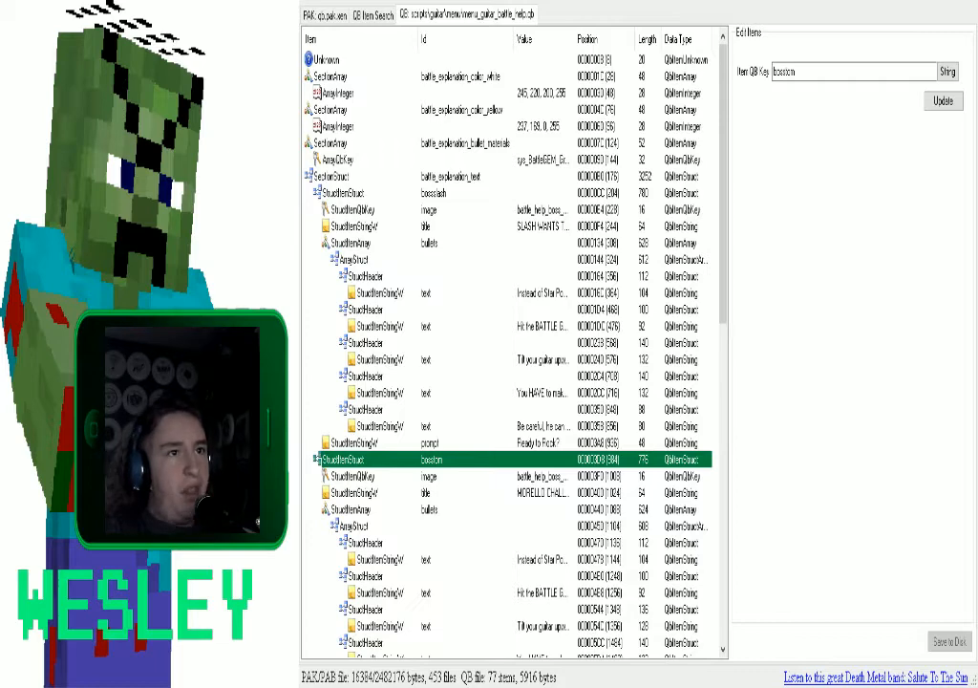
Examine the boss and generic structs under battle_explanation_text and the bullet materials, and select the bossslash struct.
left_click(350, 193)
left_click(350, 177)
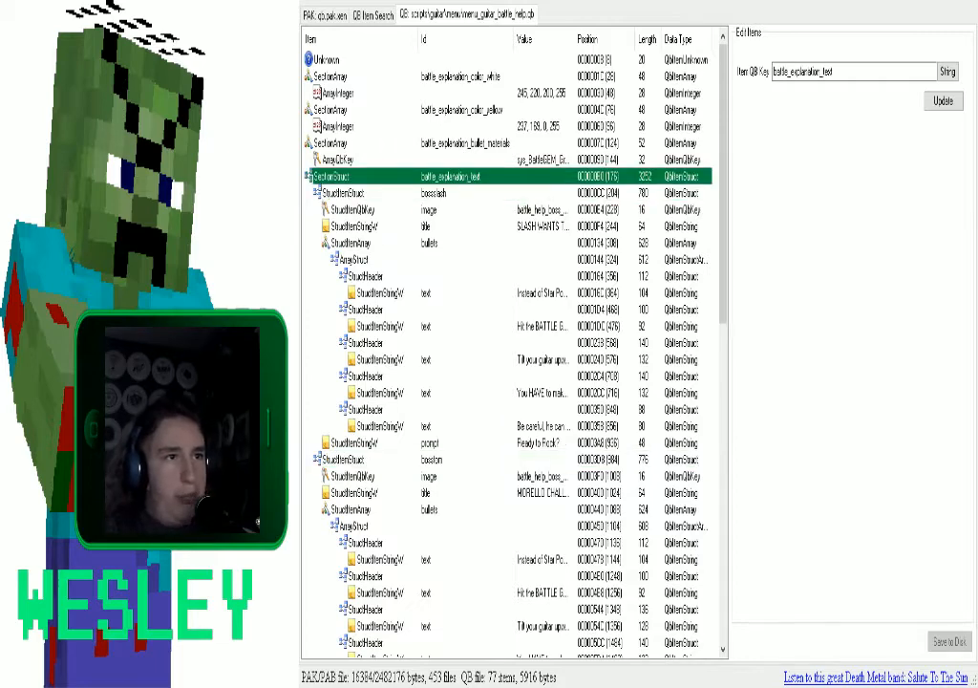
left_click(349, 193)
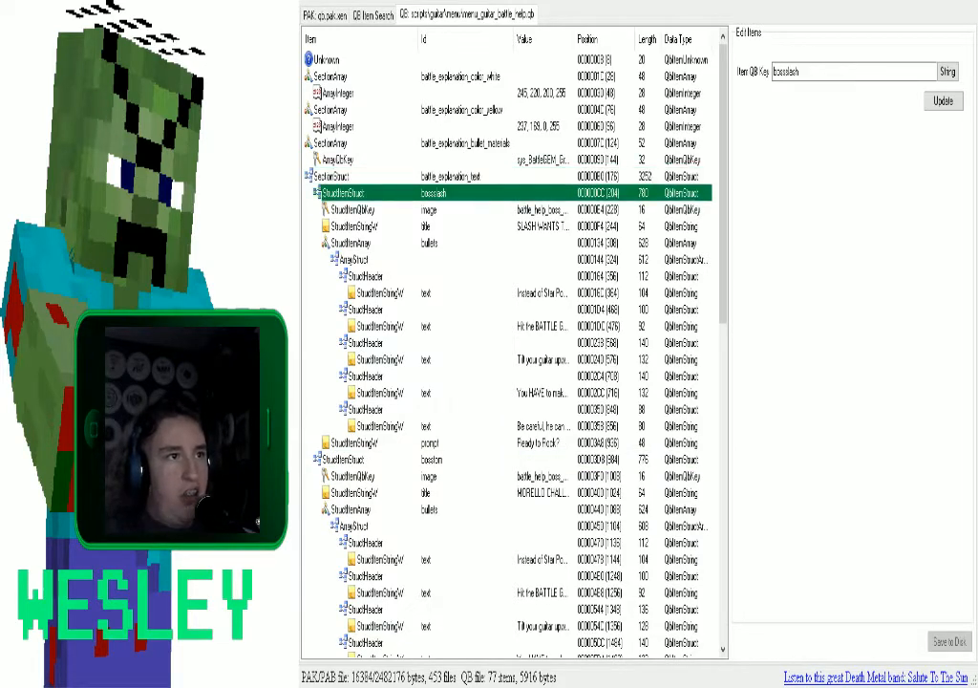
scroll(514, 344, "down", 15)
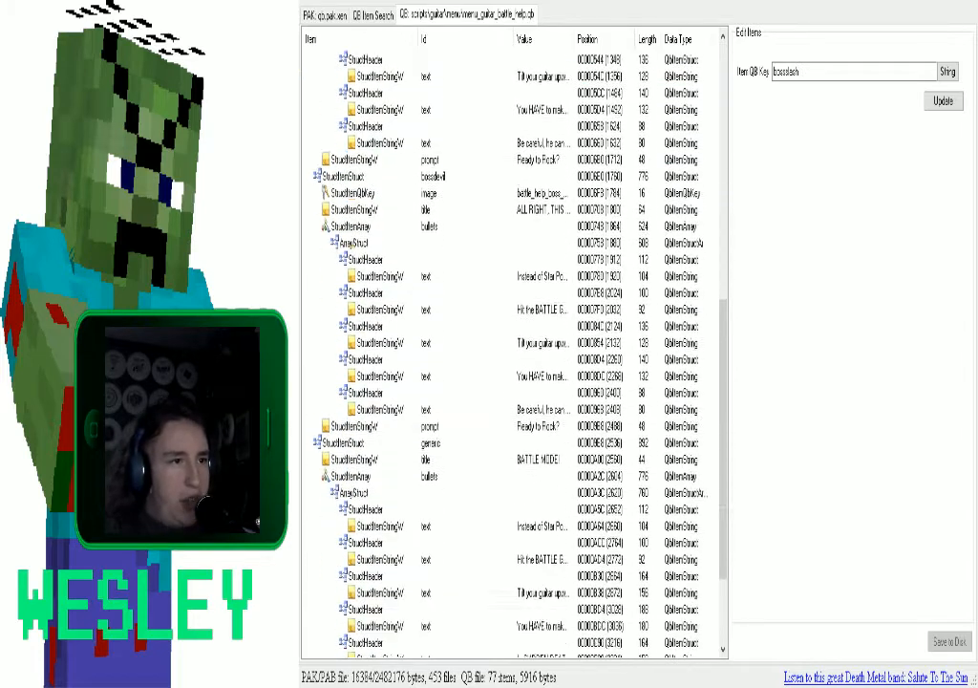
left_click(432, 309)
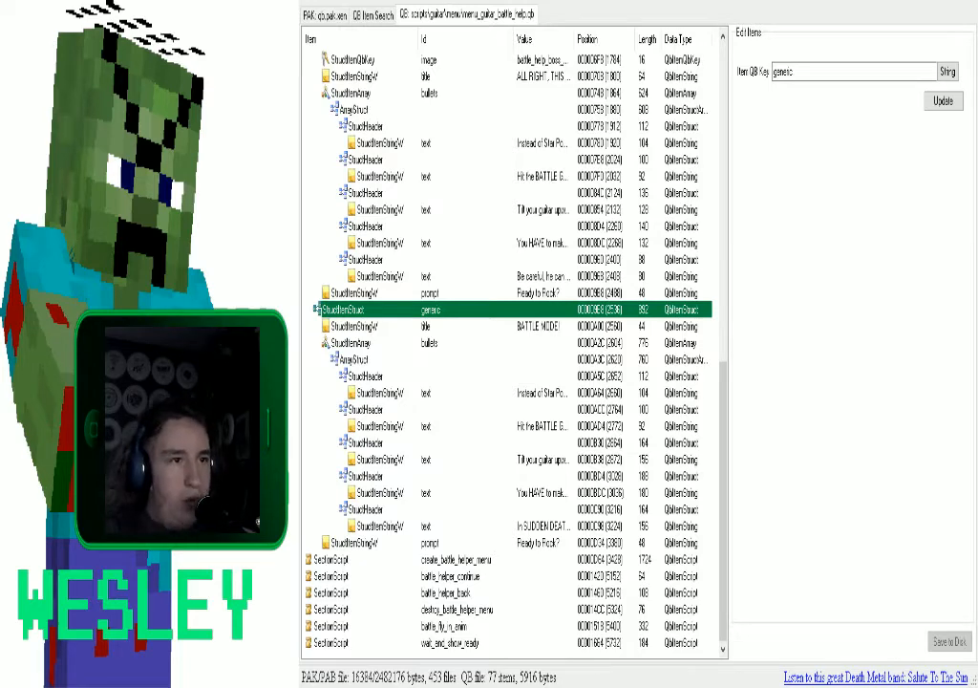
scroll(513, 344, "up", 15)
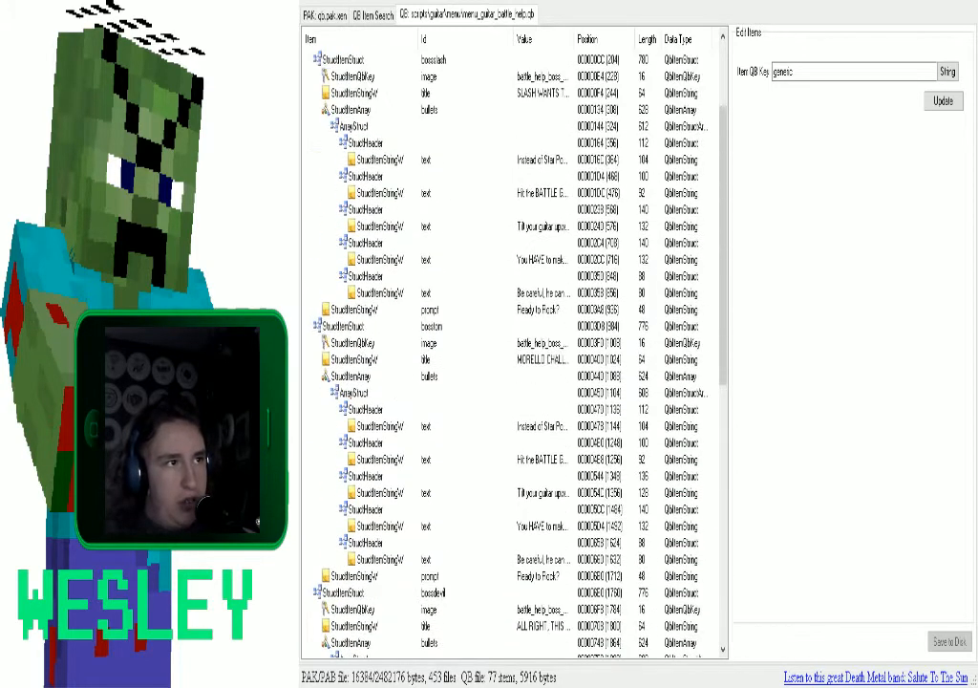
left_click(431, 193)
left_click(430, 209)
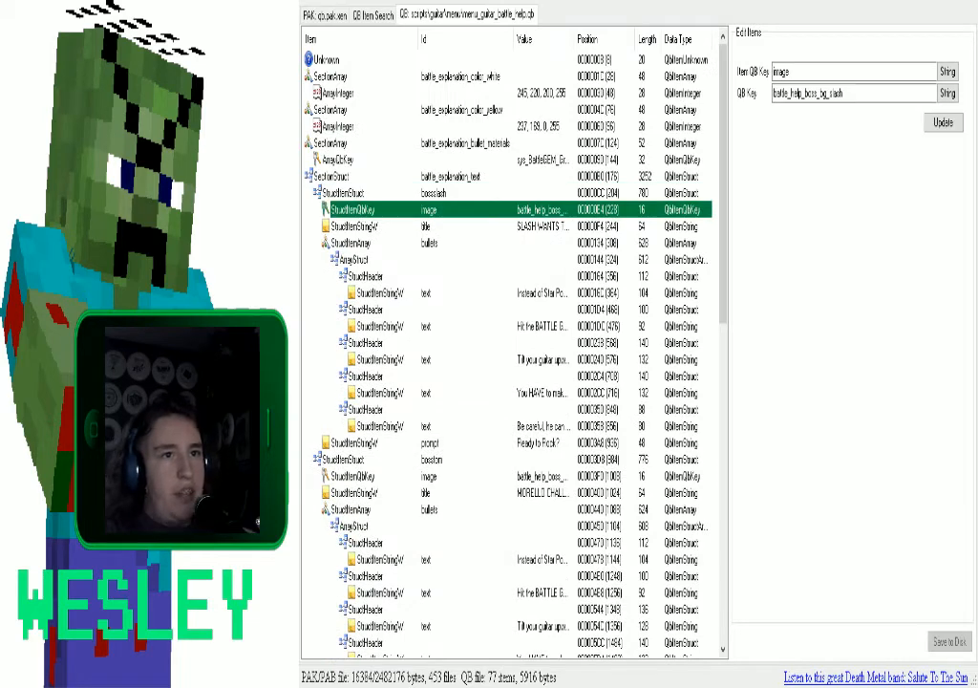
left_click(427, 293)
left_click(430, 159)
scroll(514, 344, "down", 2)
scroll(513, 344, "up", 1)
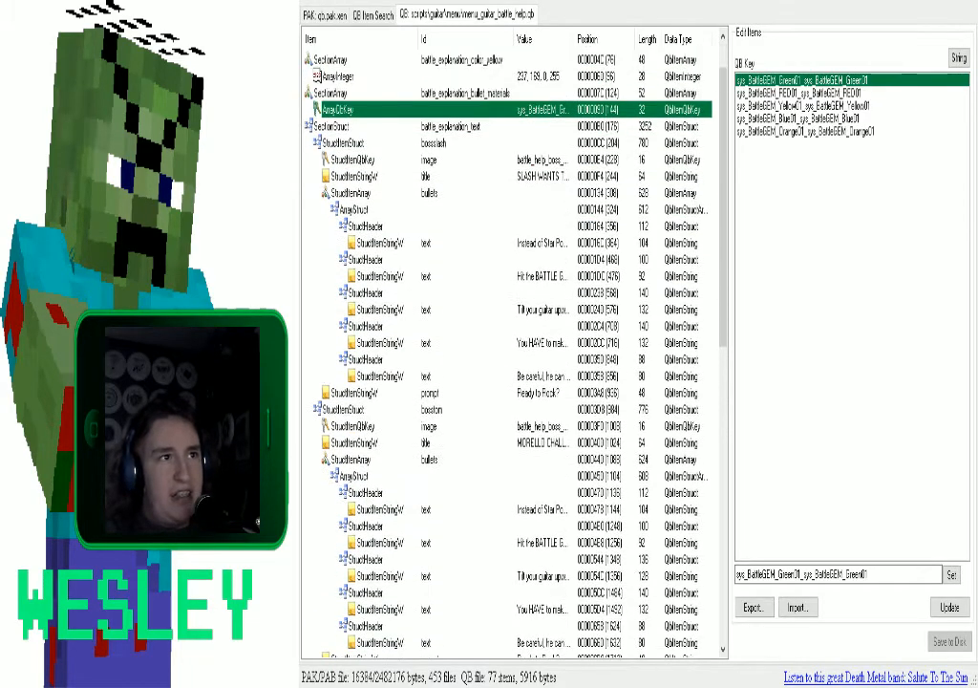
scroll(514, 344, "up", 1)
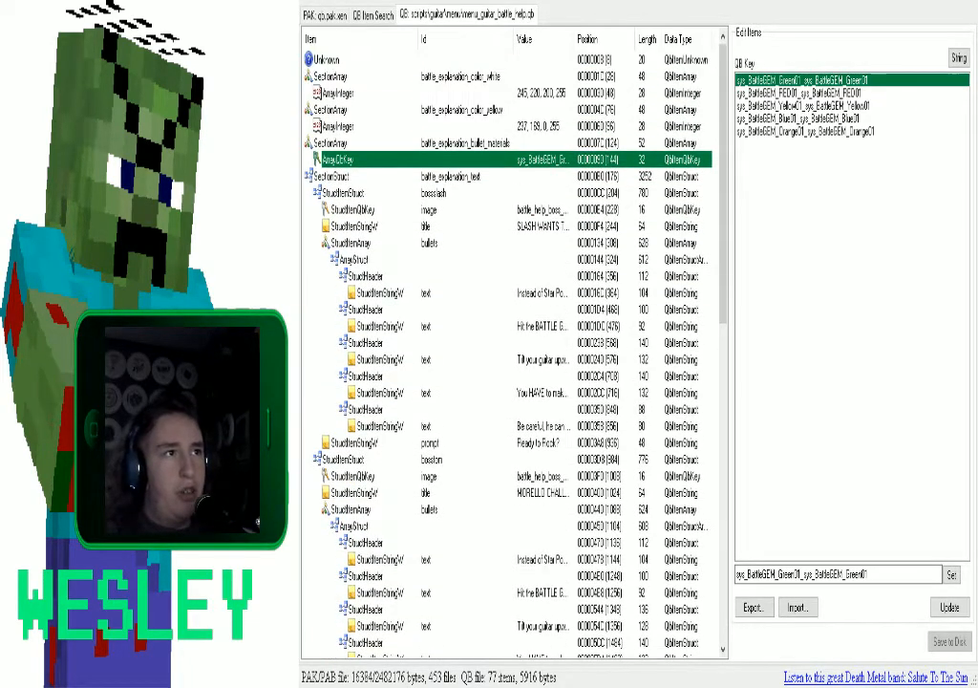
left_click(431, 193)
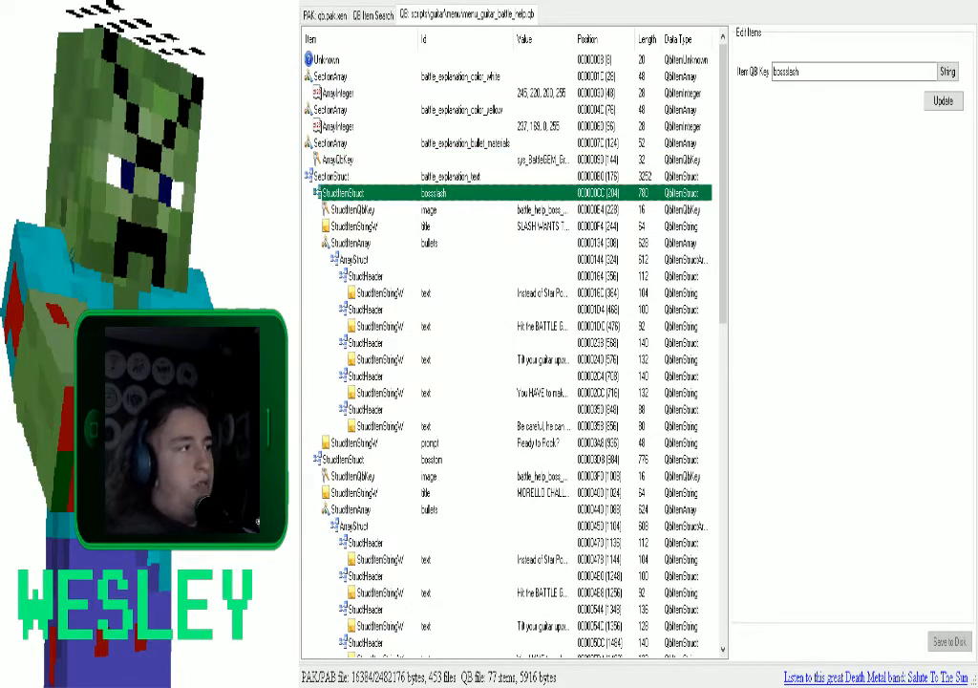
Switch to Guitar Hero III, accept a band name and choose Axel Steel as the hero to reach the setlist.
key("alt+Tab")
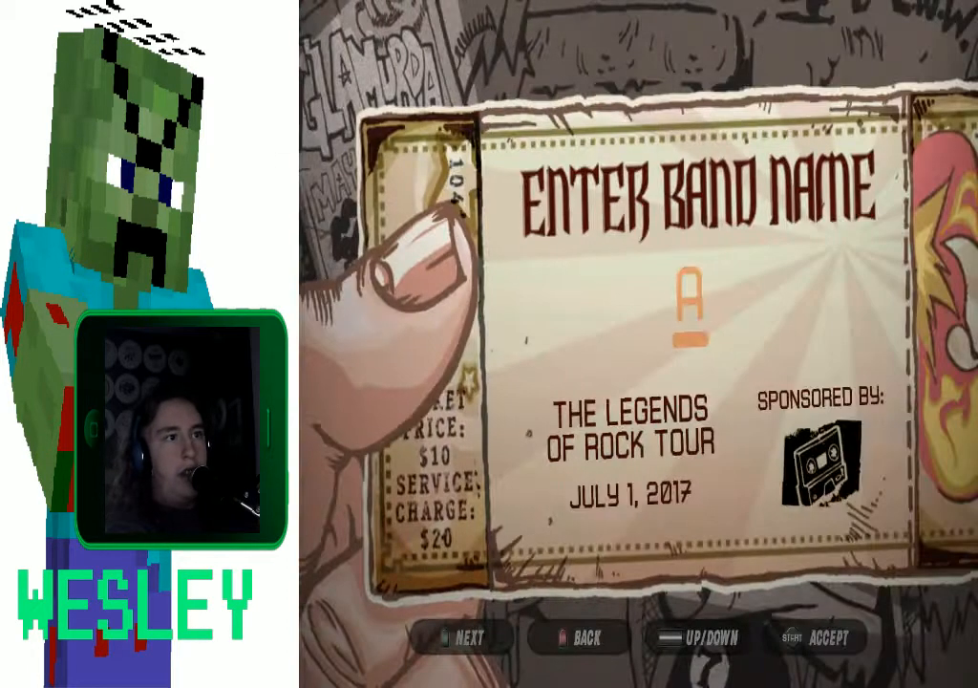
key("Return")
key("Return")
key("Up")
key("Return")
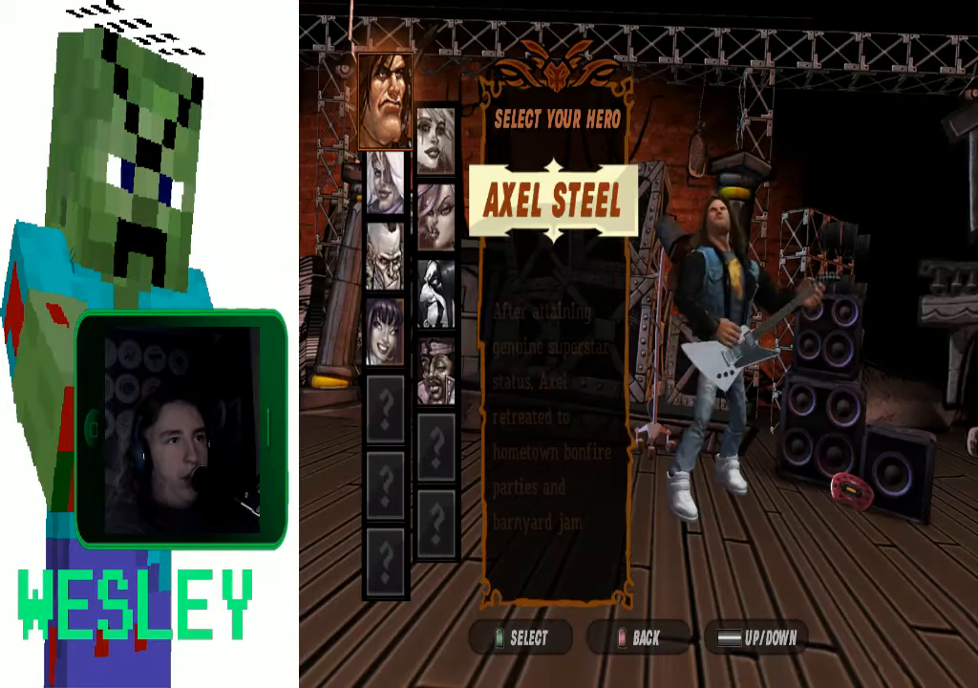
key("Return")
key("Return")
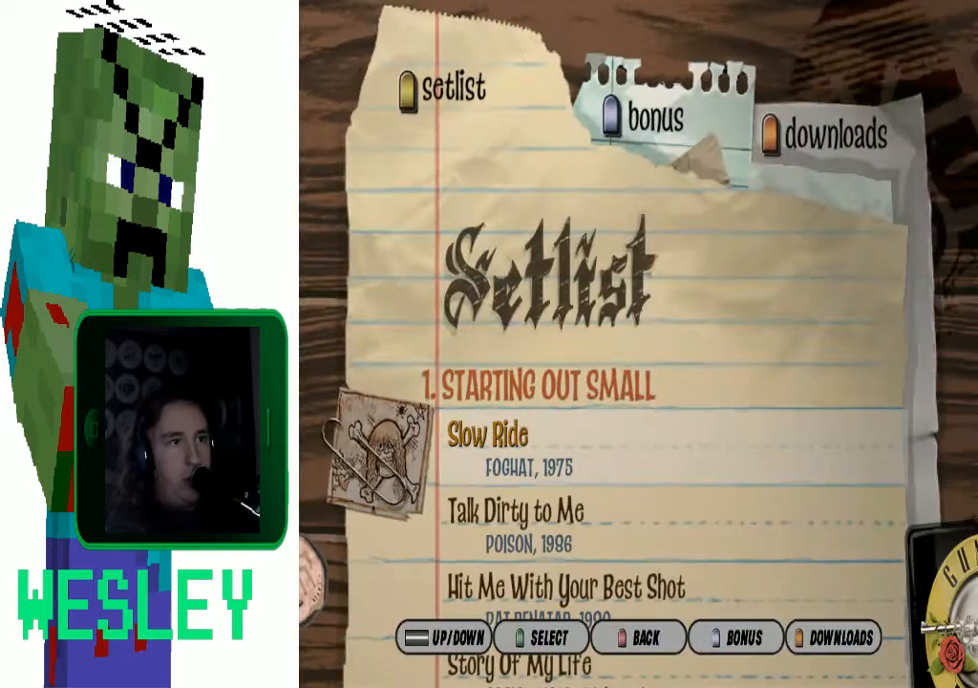
Choose the boss battle song from the setlist's downloads page to check its battle help screen.
key("k")
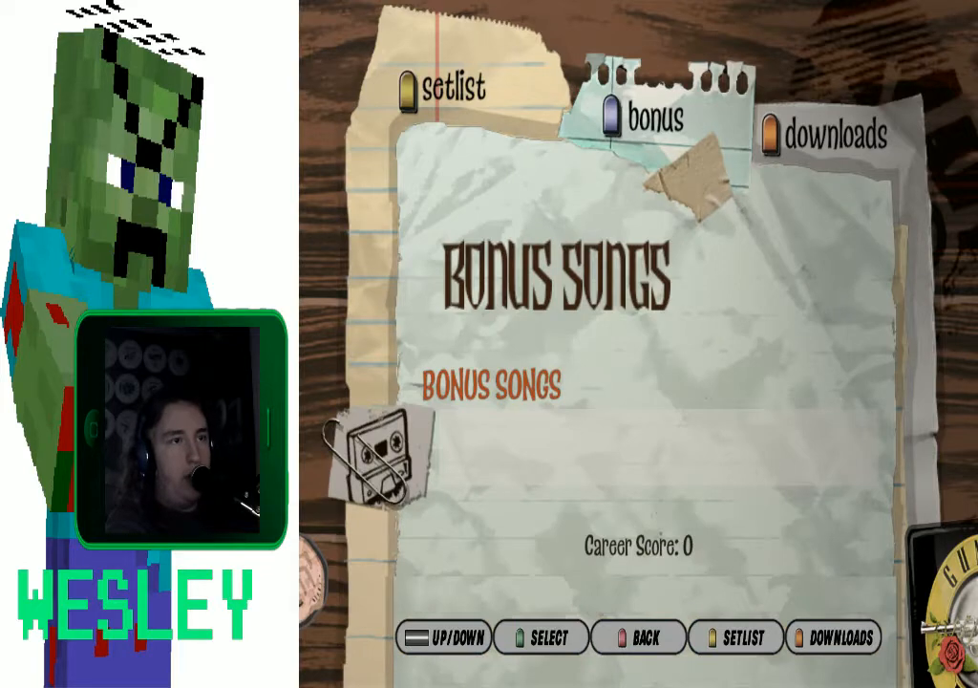
key("l")
key("Return")
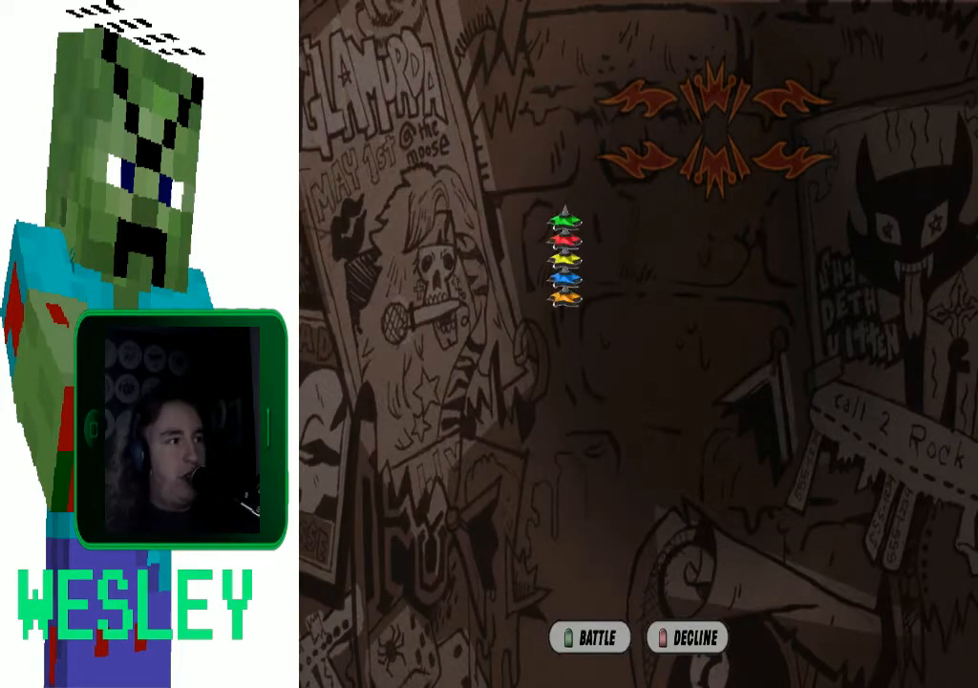
Switch back to the PAK editor and paste a copy of the bossslash struct into battle_explanation_text.
key("alt+Tab")
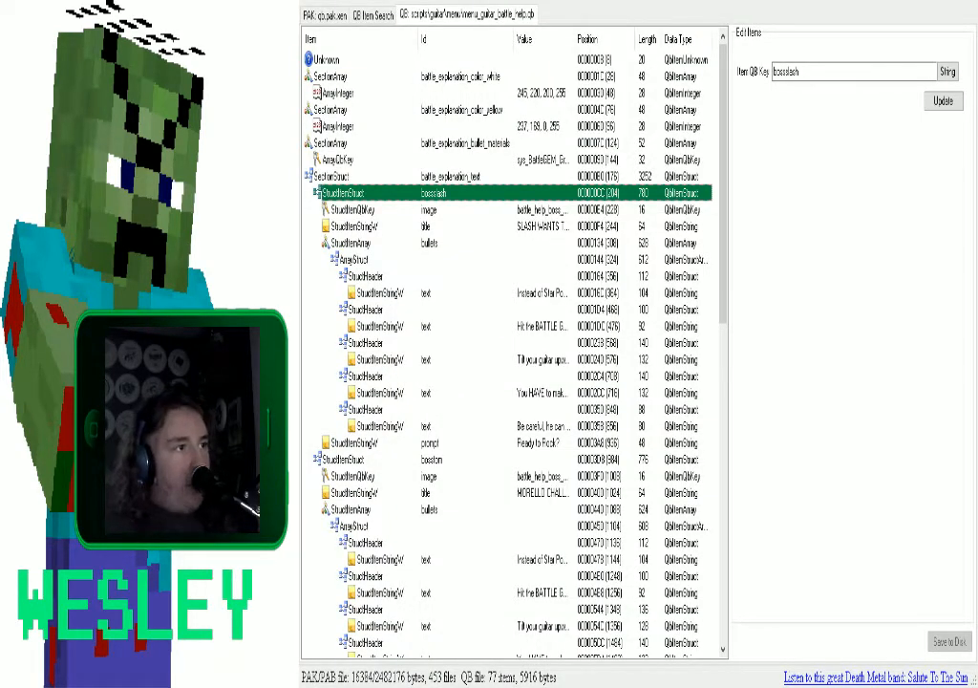
left_click(451, 177)
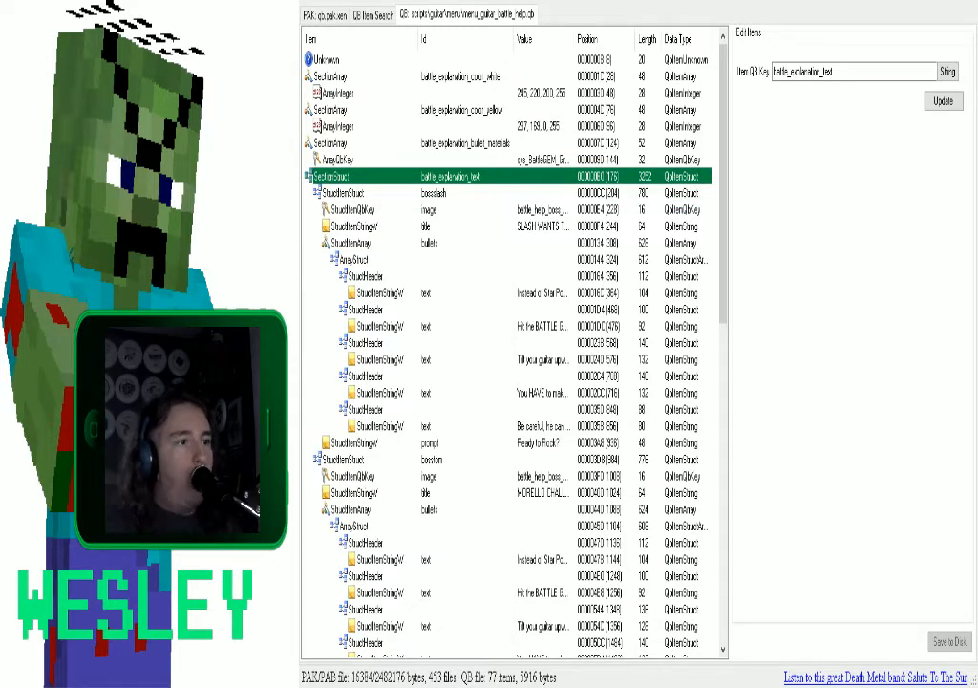
key("ctrl+v")
scroll(515, 344, "down", 2)
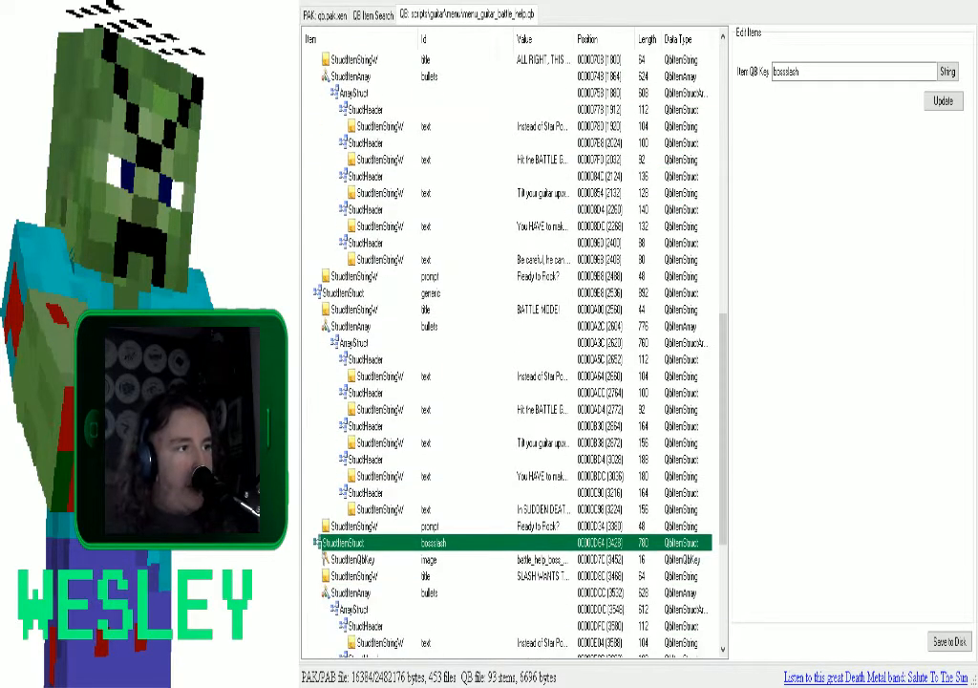
scroll(515, 343, "down", 5)
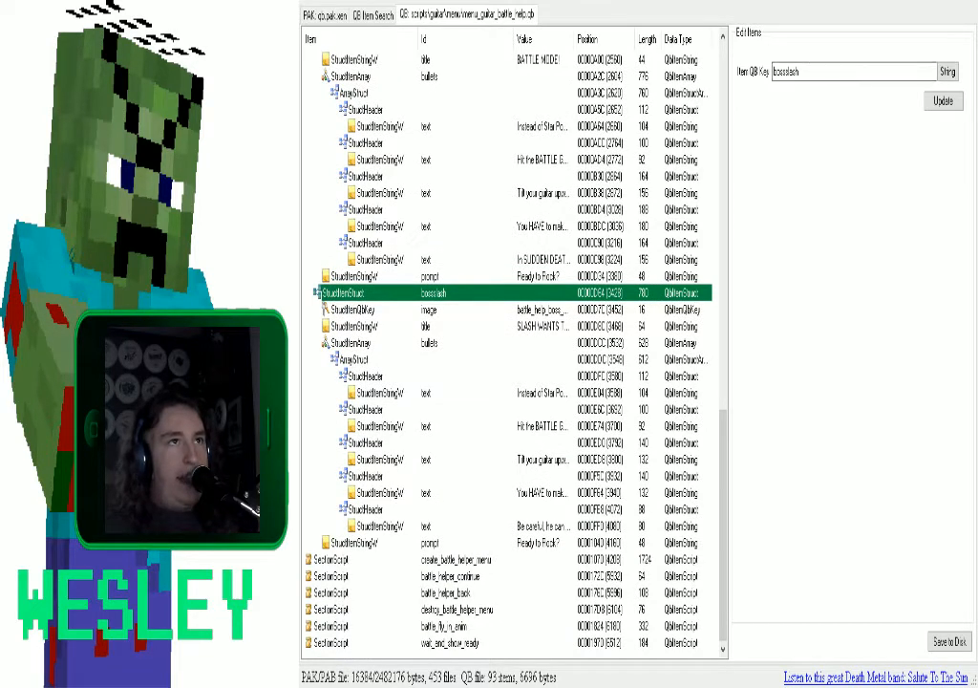
Save menu_guitar_battle_help.qb with the duplicated bossslash struct to disk.
key("alt+Tab")
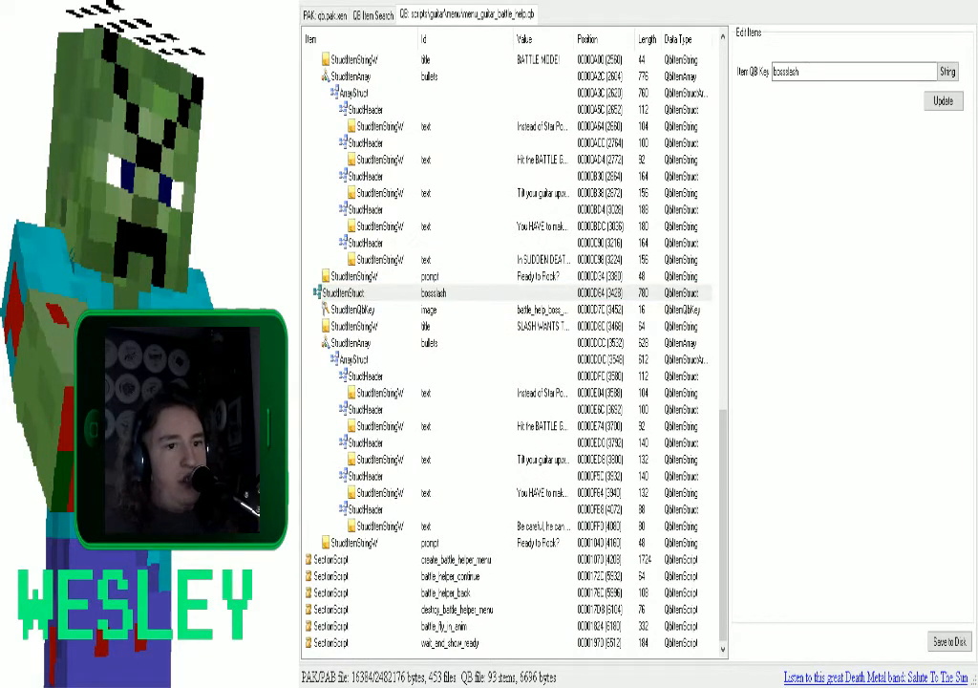
left_click(819, 72)
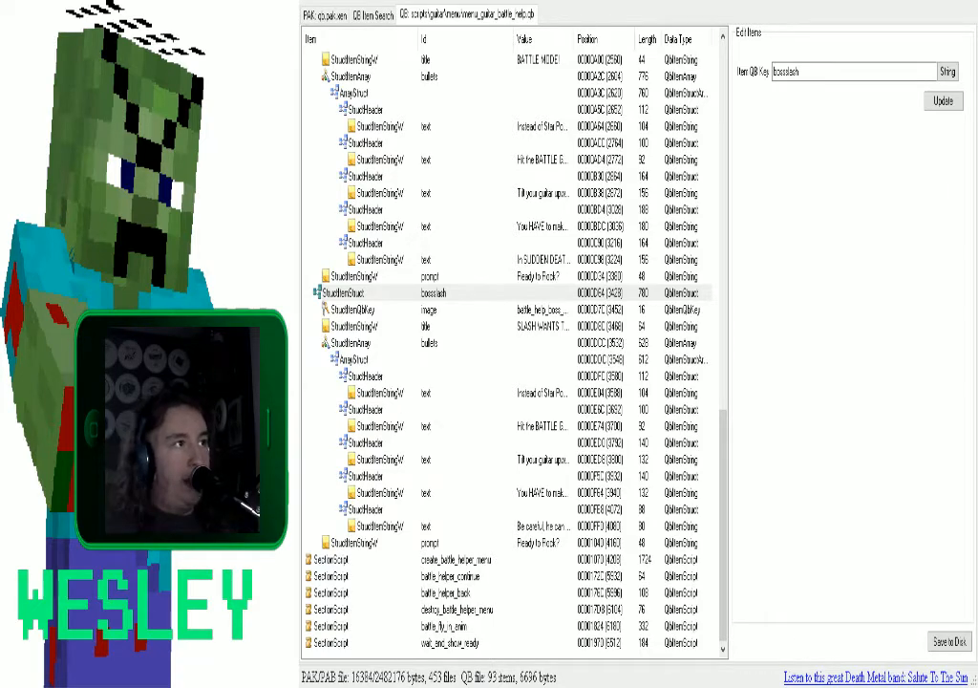
left_click(325, 14)
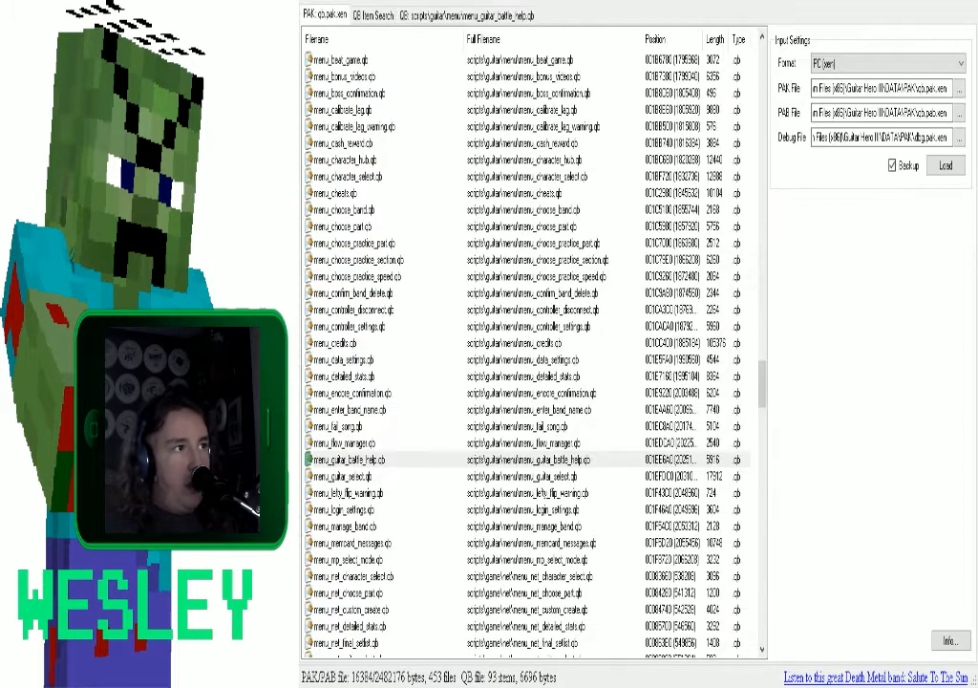
left_click(467, 16)
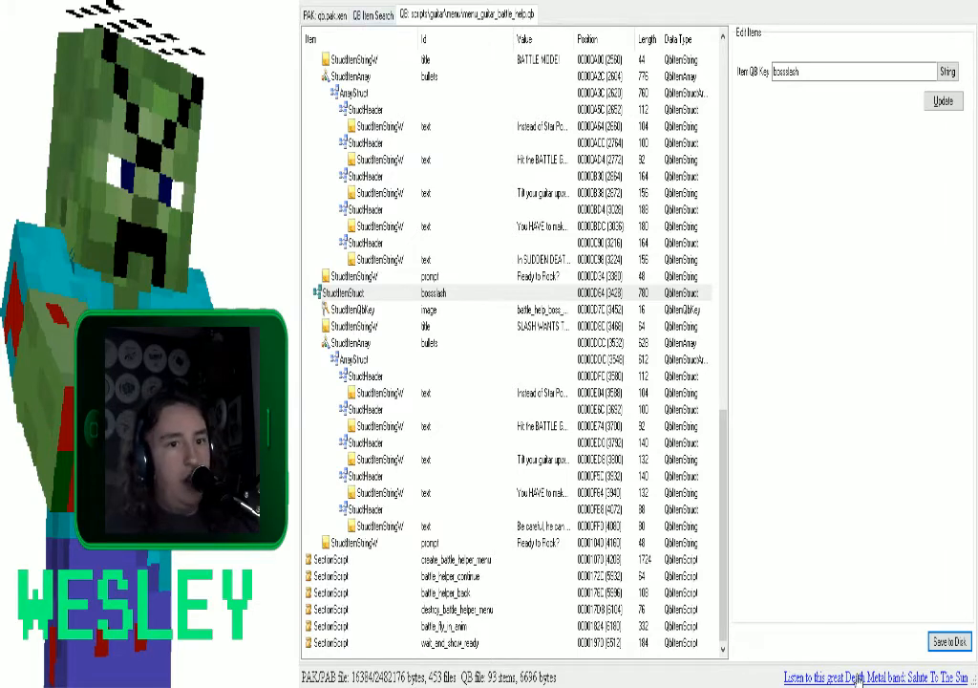
left_click(949, 642)
Look for a file starting with "song" in the qb.pak.xen file list, and return to menu_guitar_battle_help.qb.
left_click(324, 15)
left_click(355, 244)
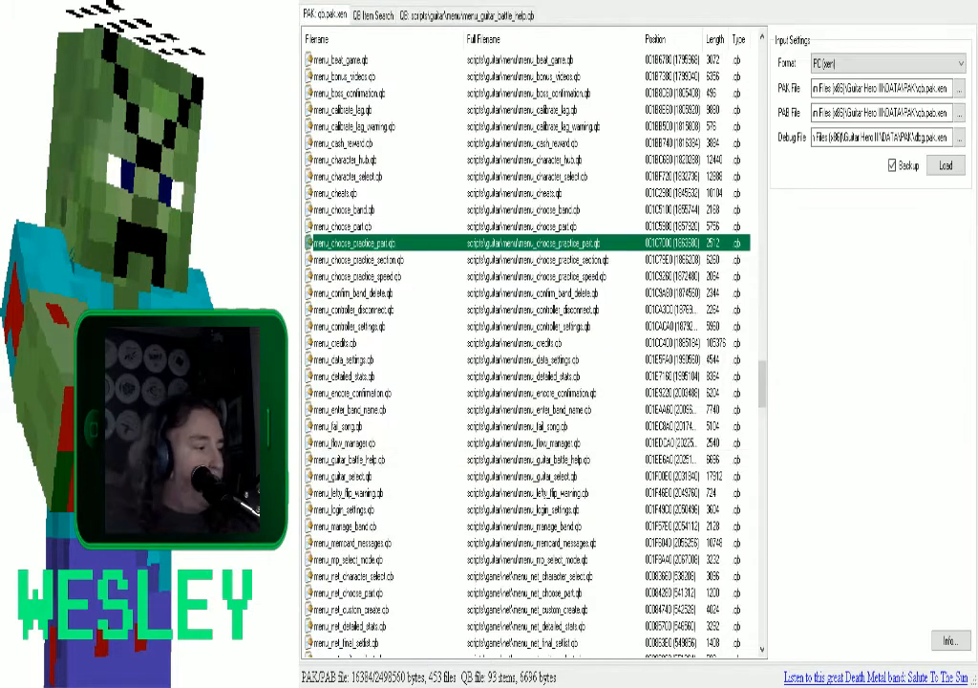
type("song")
left_click(466, 15)
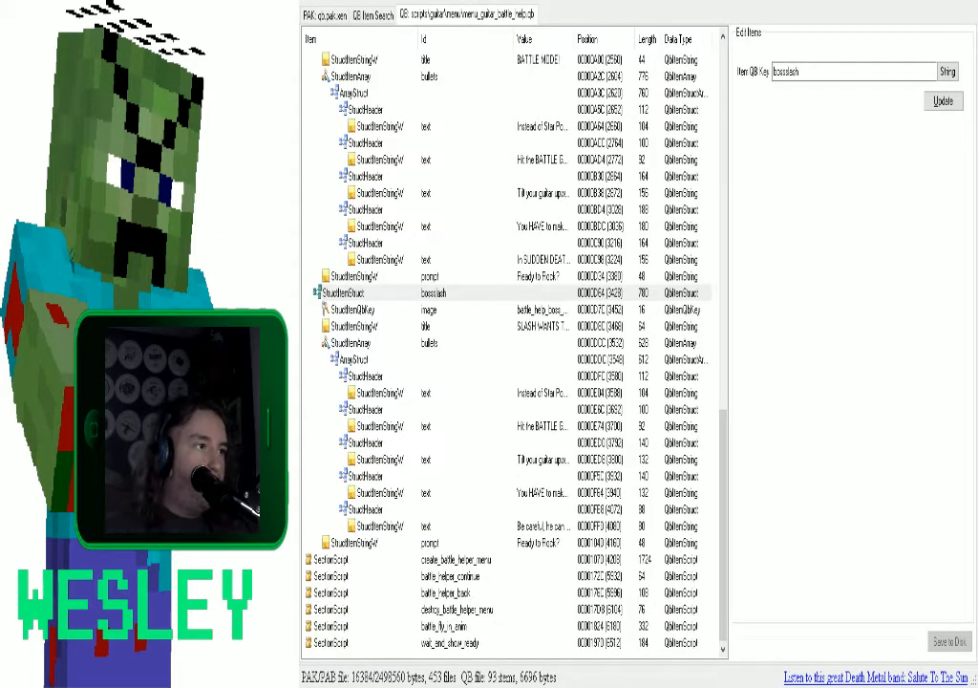
Reload the qb.pak.xen archive and open songlist.qb from its file list.
left_click(325, 15)
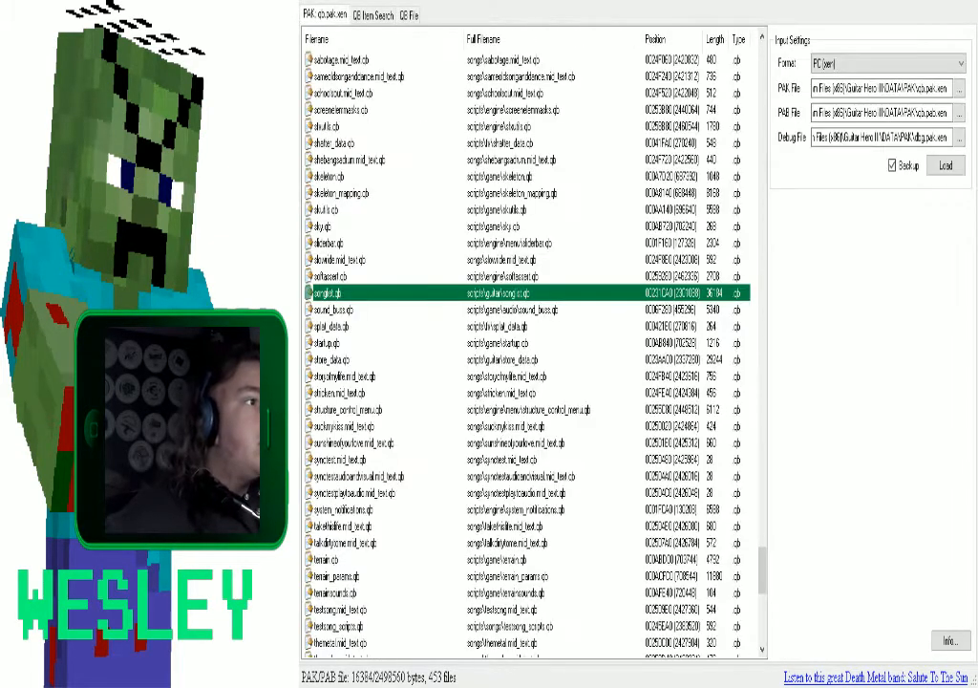
left_click(408, 16)
left_click(325, 15)
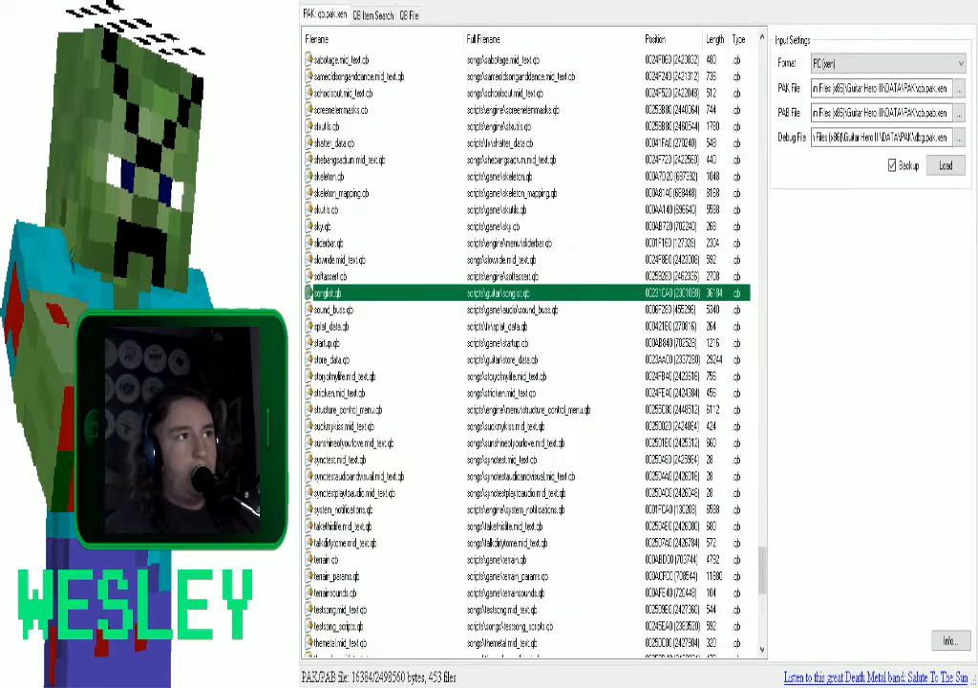
left_click(946, 165)
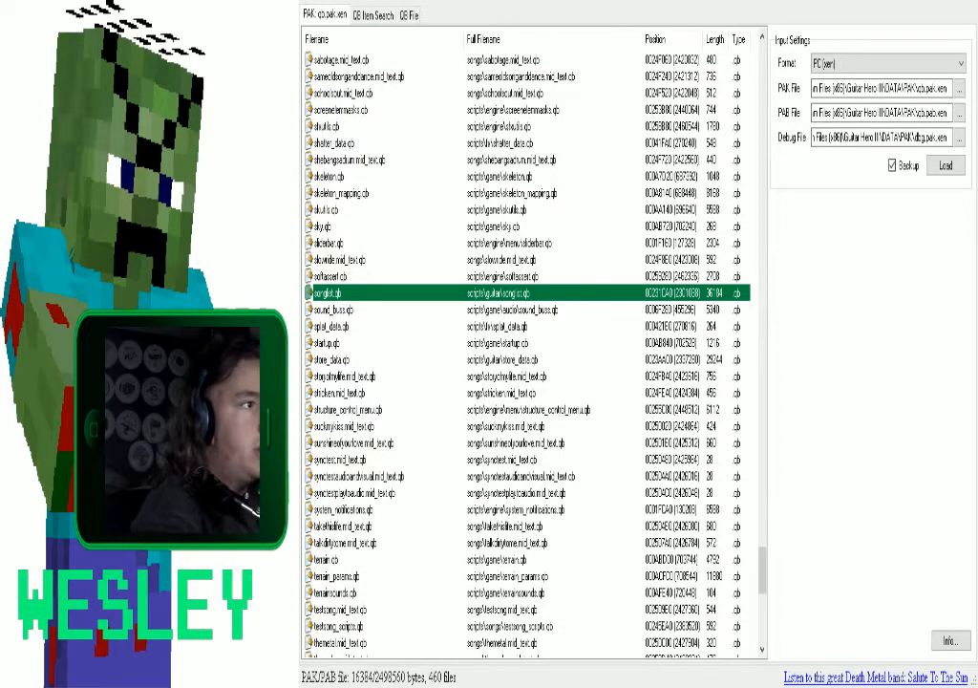
double_click(331, 292)
left_click(325, 15)
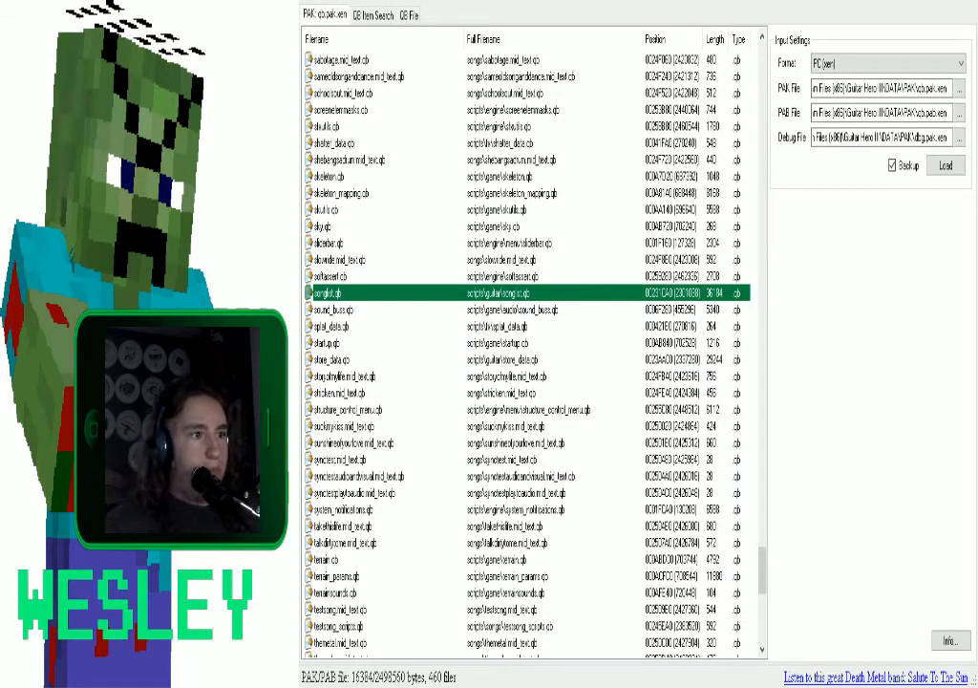
key("alt+Tab")
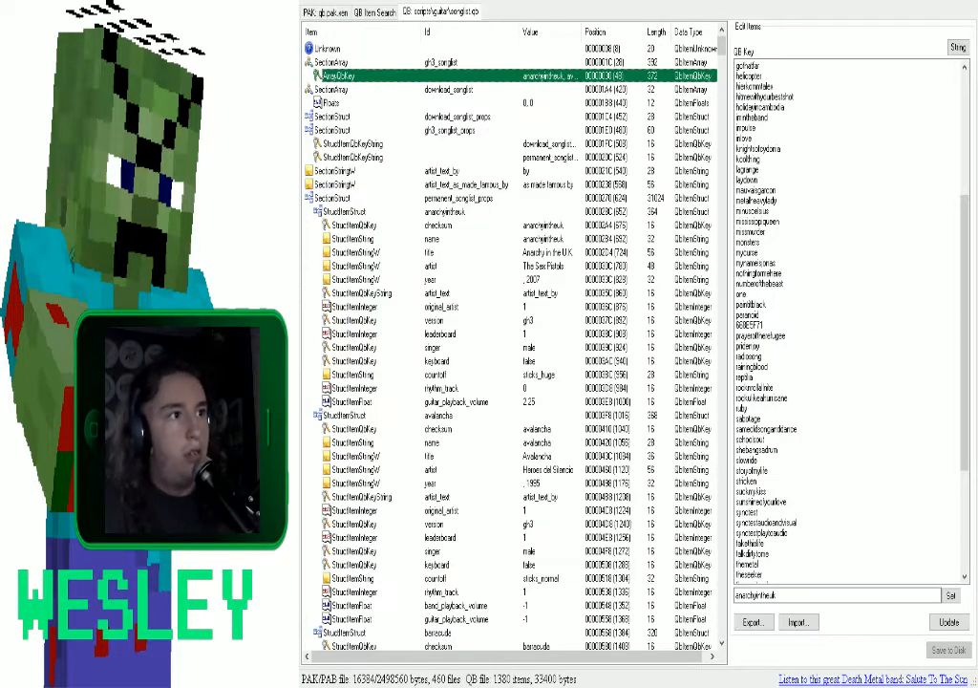
Copy the custom song's key from the 668E5F71 entry in the gh3_songlist array.
left_click(751, 326)
left_click_drag(772, 595, 735, 595)
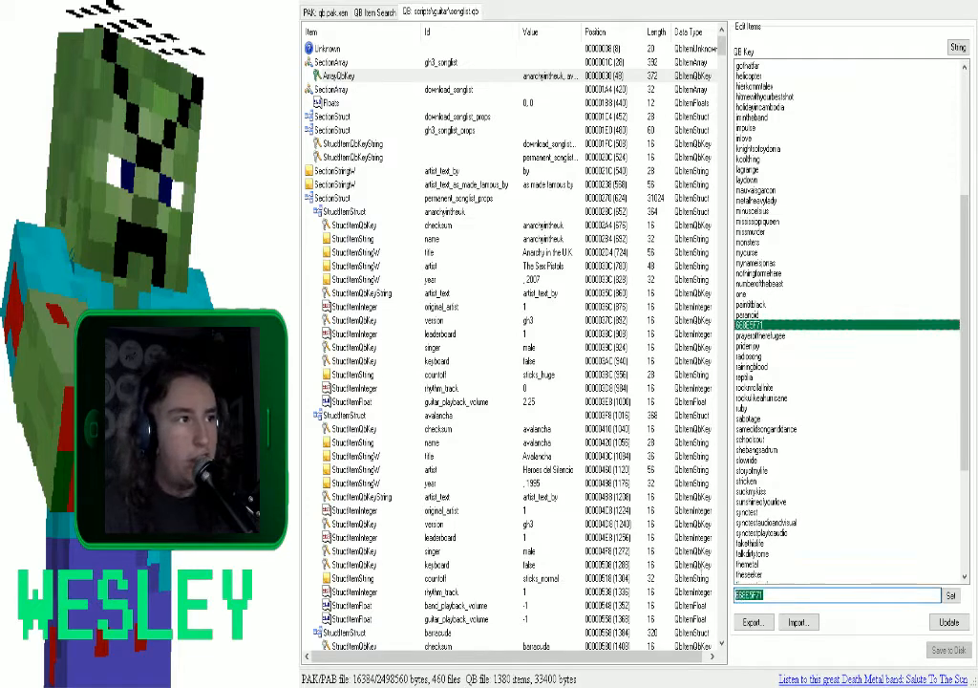
left_click(772, 595)
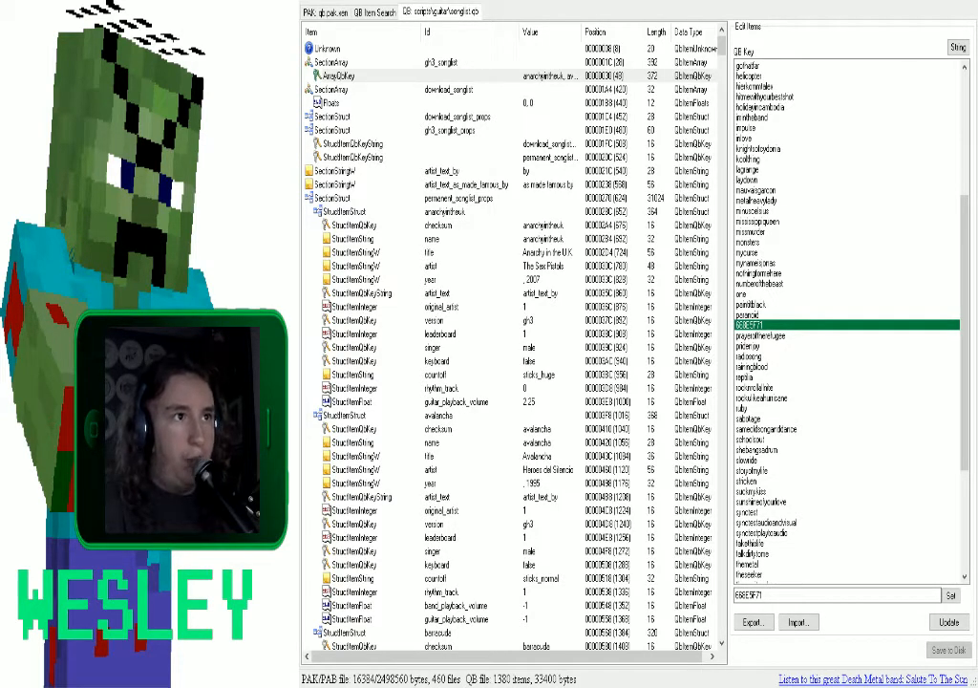
double_click(762, 594)
double_click(760, 594)
key("ctrl+c")
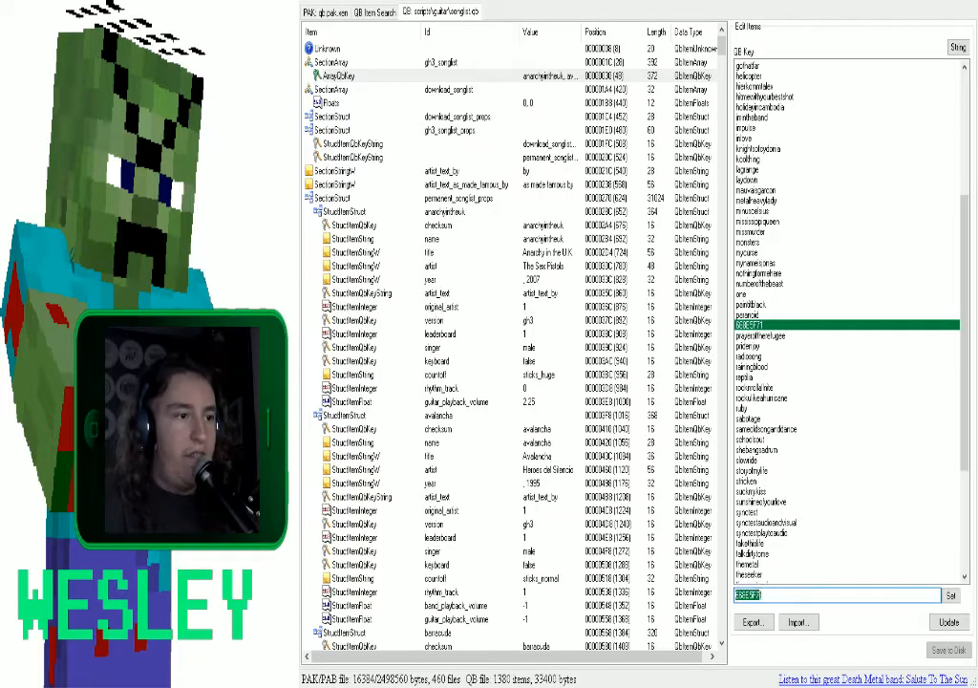
Return to the archive's file list and open menu_guitar_battle_help.qb.
left_click(326, 12)
left_click(338, 117)
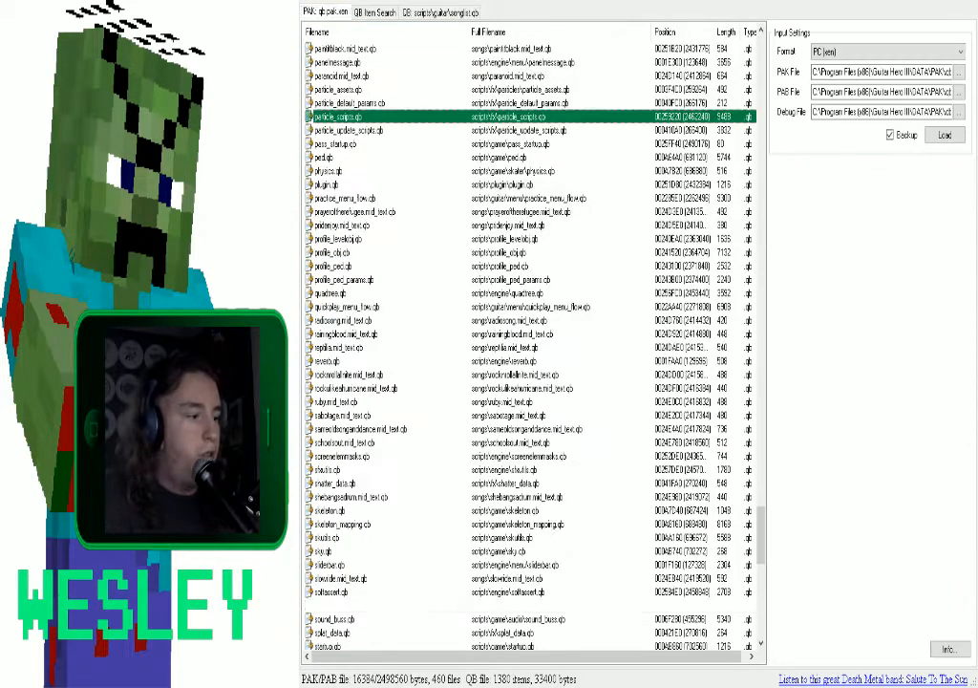
type("menu_g")
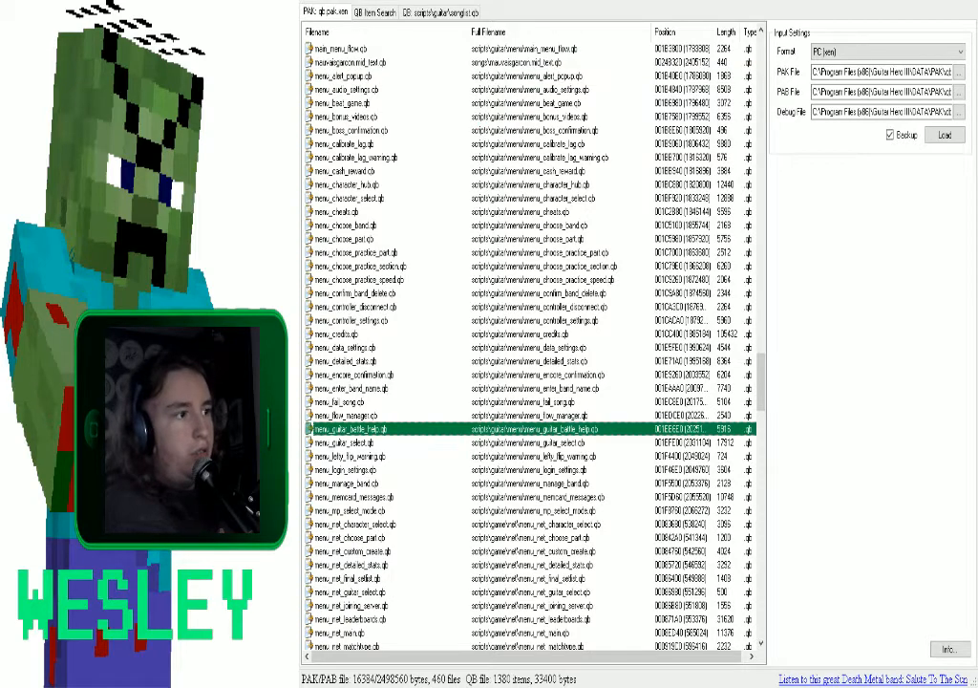
scroll(532, 344, "down", 5)
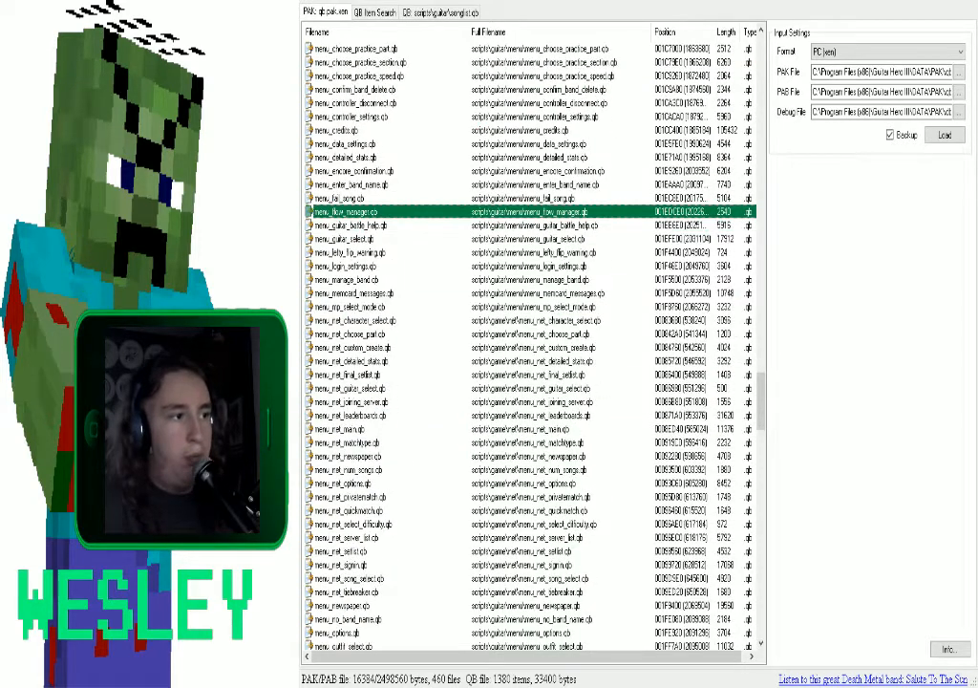
key("Return")
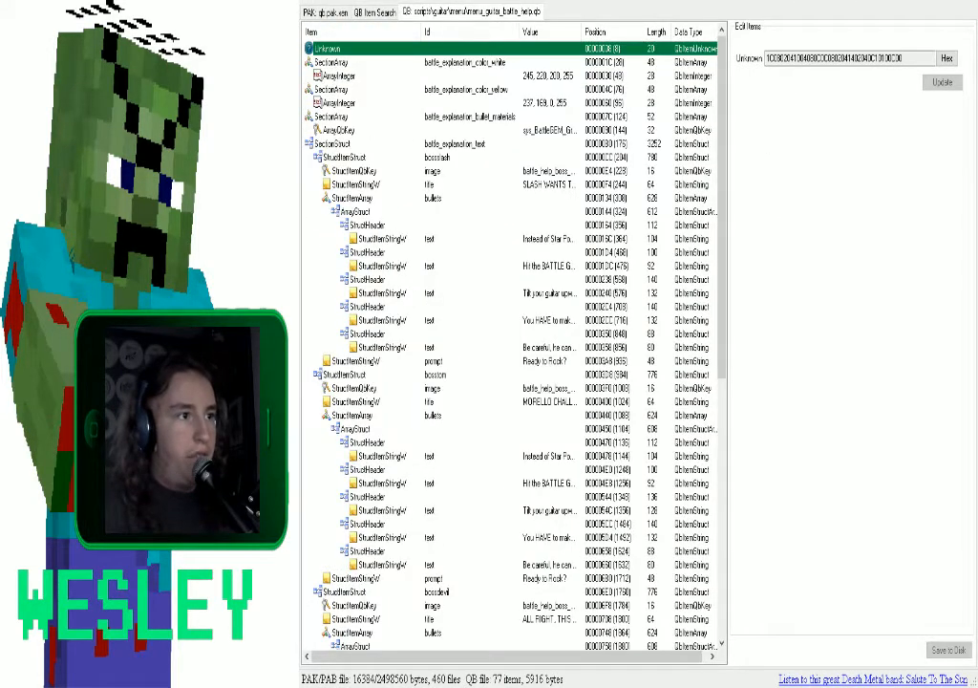
Copy the bossslash struct and paste the duplicate into the battle_explanation_text section.
scroll(514, 344, "down", 8)
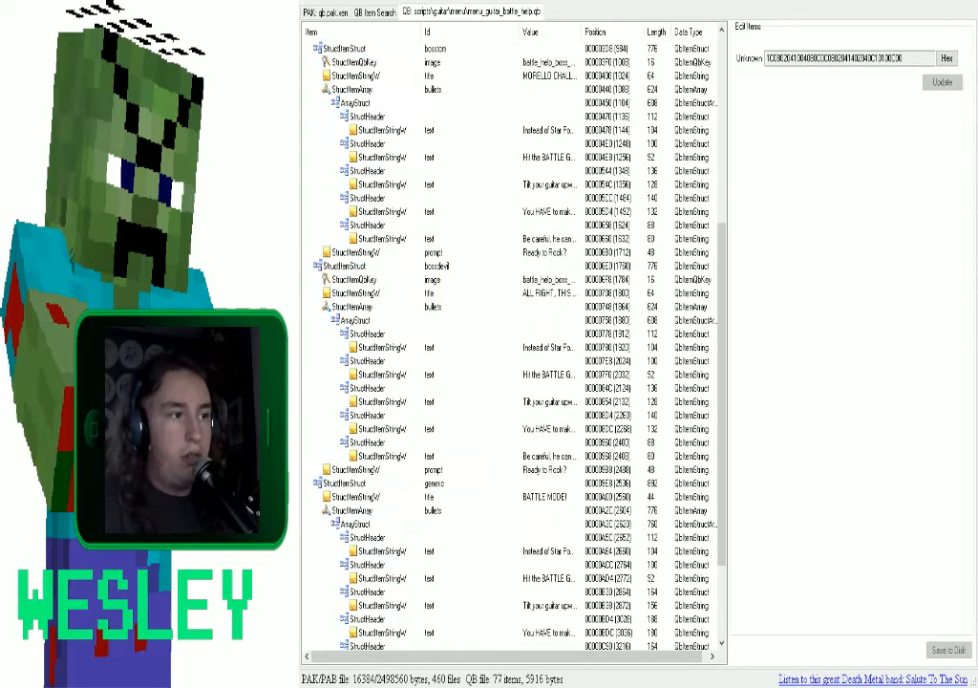
scroll(514, 344, "down", 3)
left_click(433, 361)
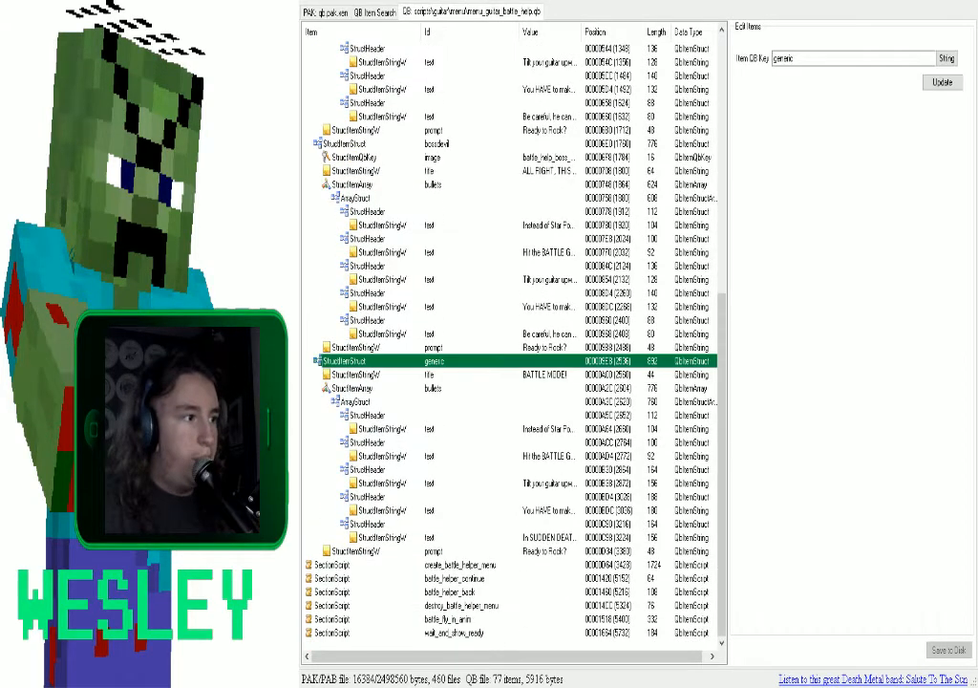
scroll(434, 361, "up", 8)
scroll(514, 344, "up", 3)
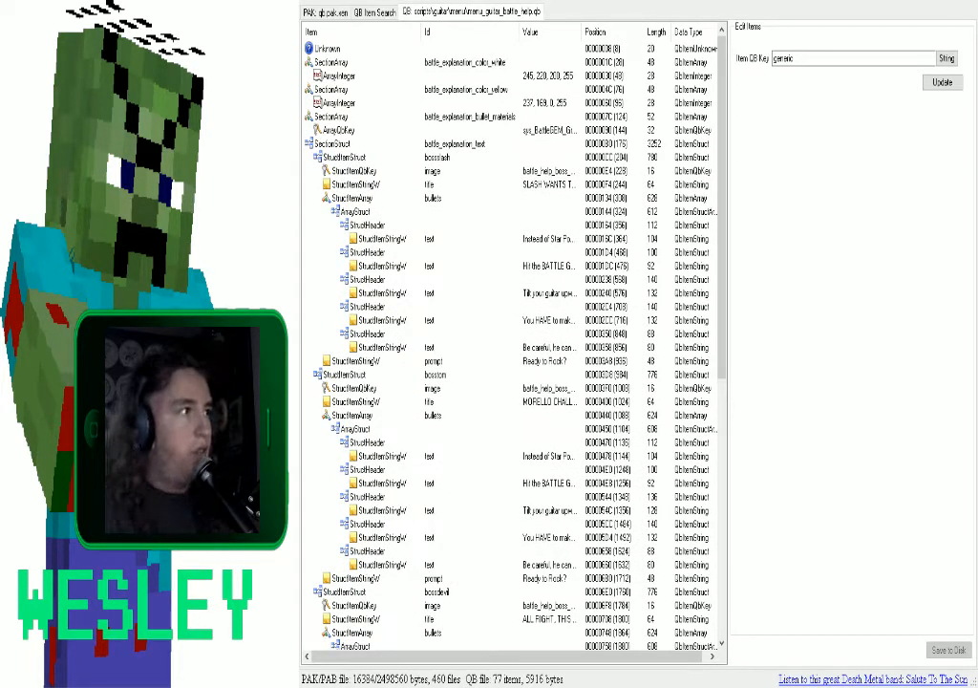
left_click(454, 143)
left_click(440, 158)
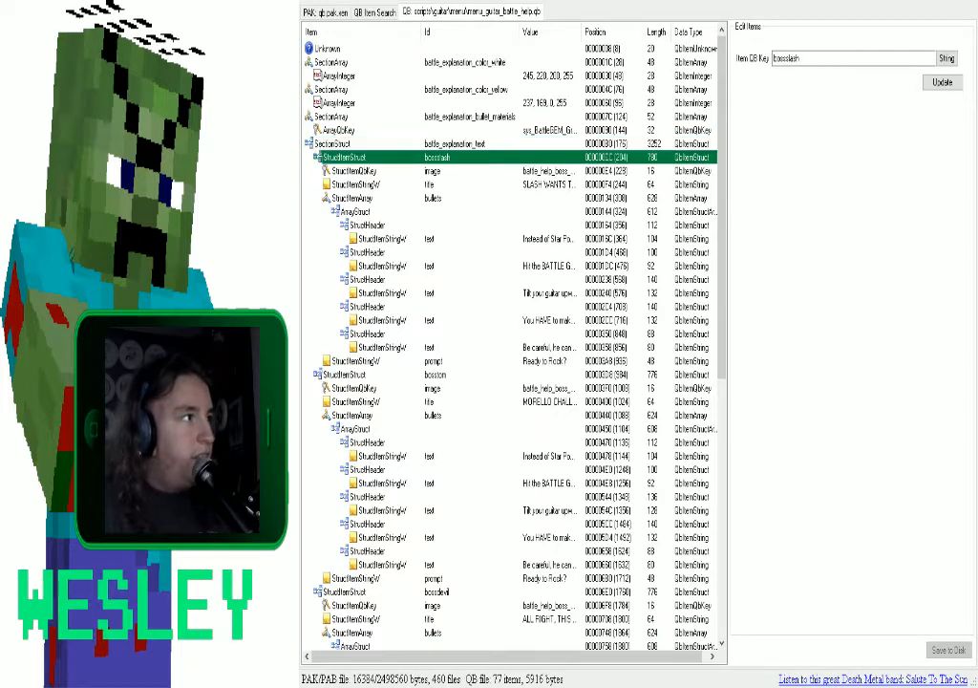
left_click(382, 252)
left_click(381, 157)
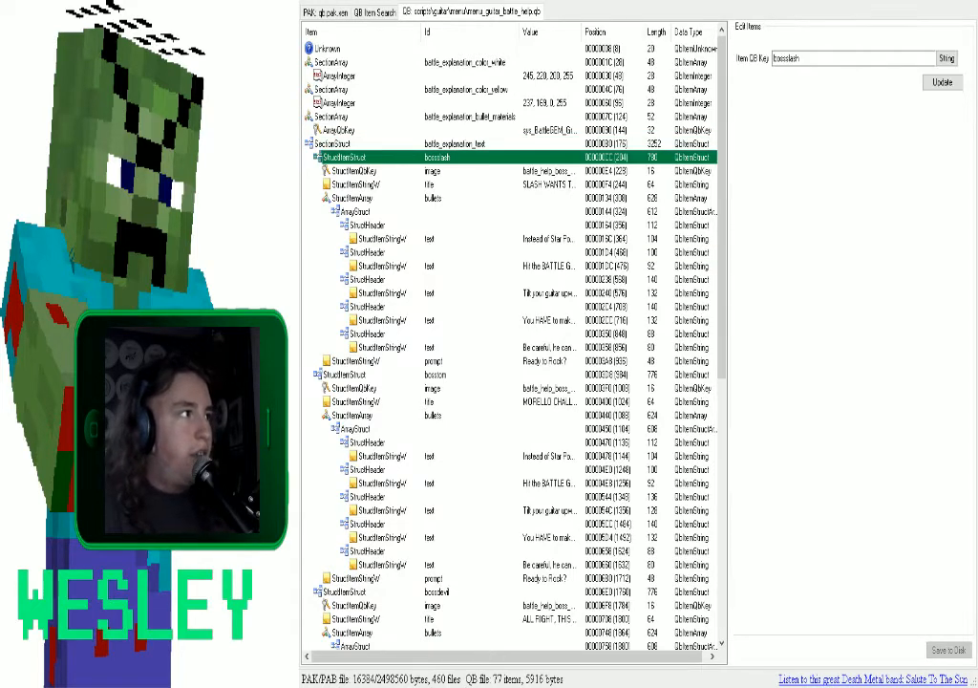
left_click(439, 143)
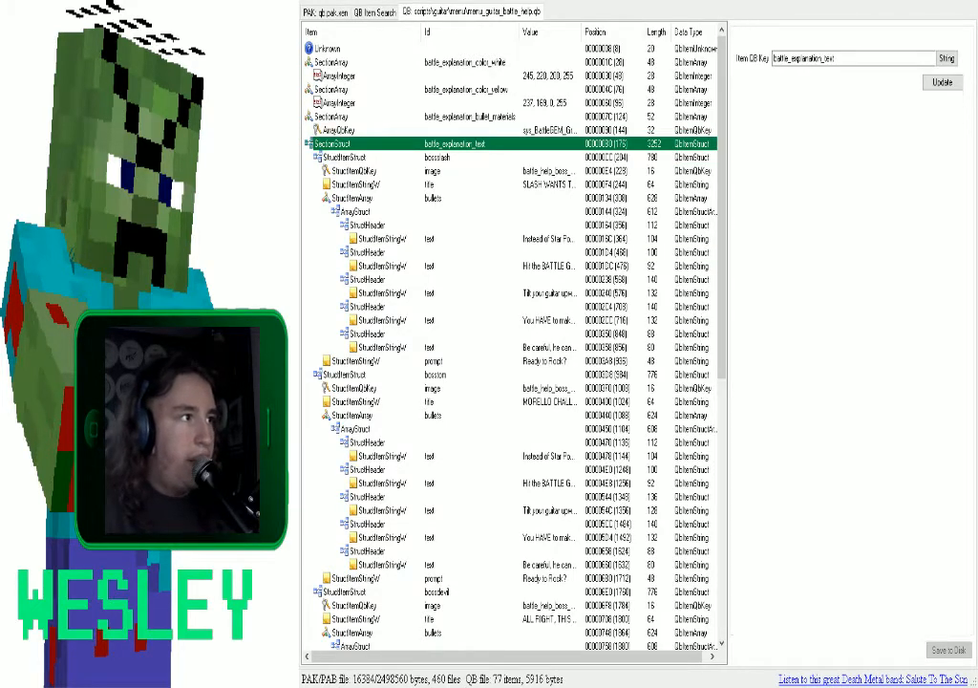
key("ctrl+v")
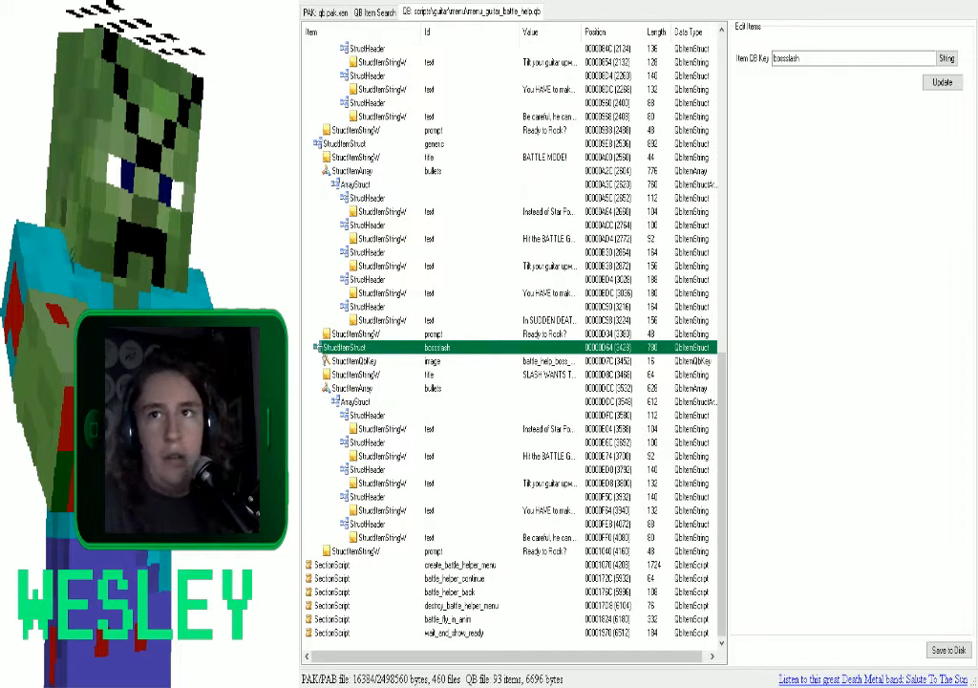
Replace the duplicated bossslash struct's item QB key with the copied song key 668E5F7.
left_click(823, 58)
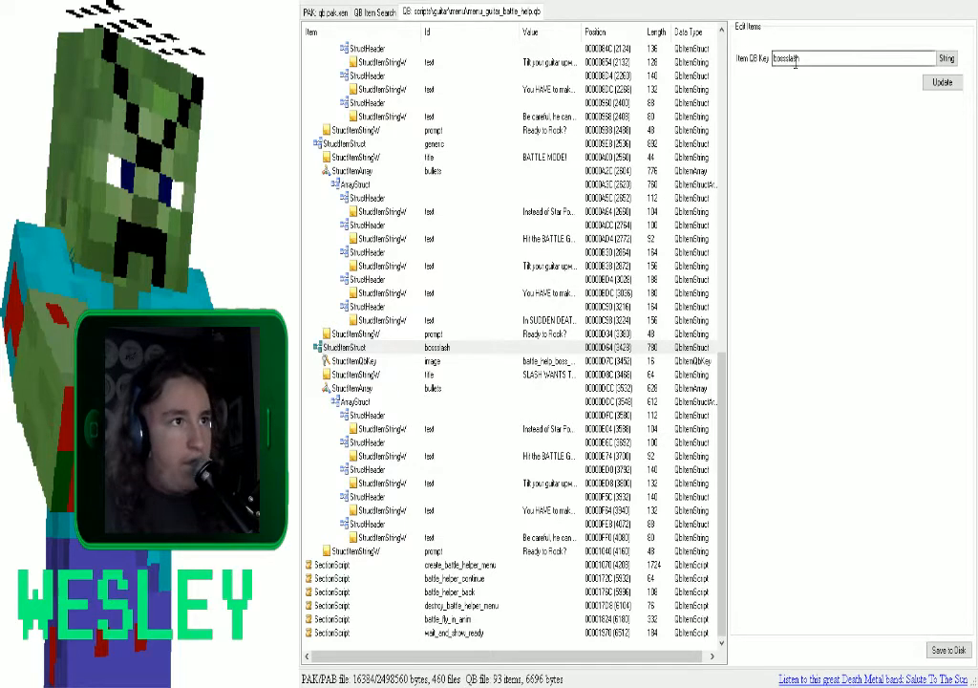
left_click_drag(800, 60, 762, 63)
key("ctrl+v")
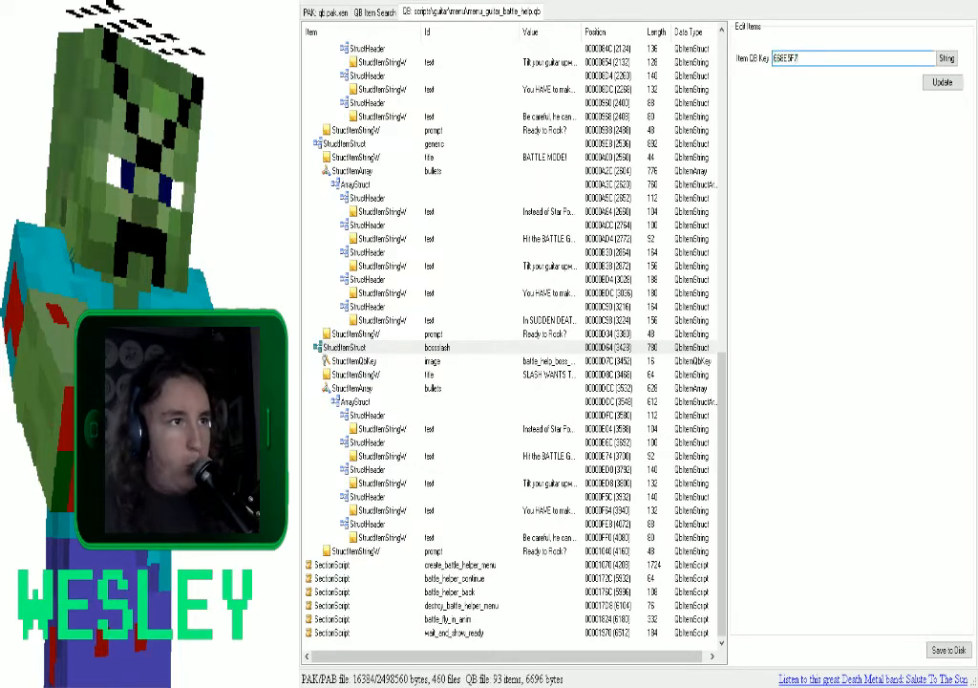
left_click(942, 83)
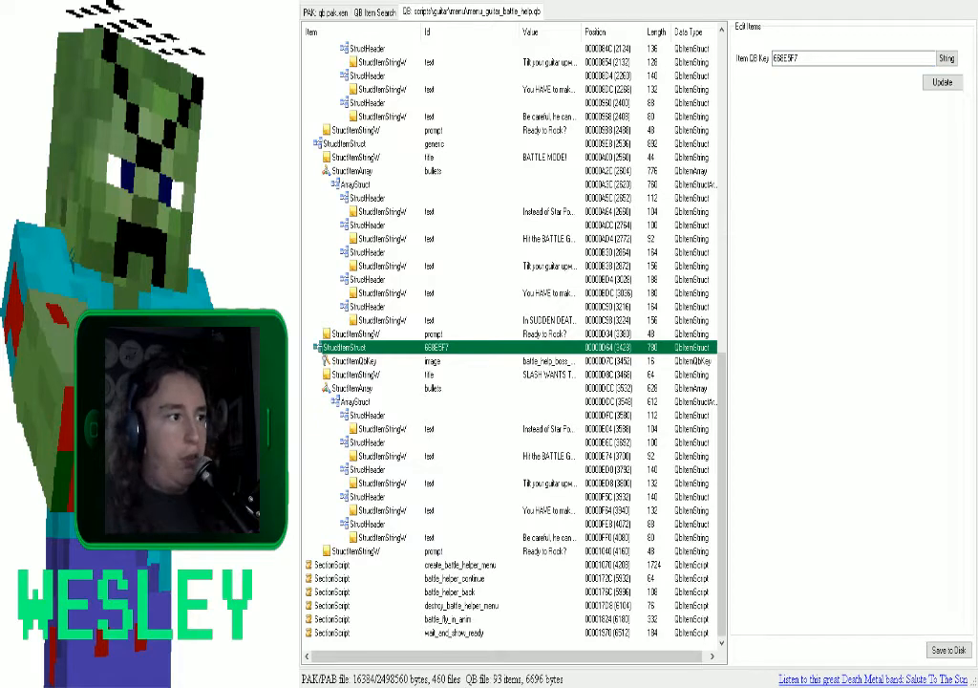
Set the image QB key in the duplicated struct to black.
left_click(433, 361)
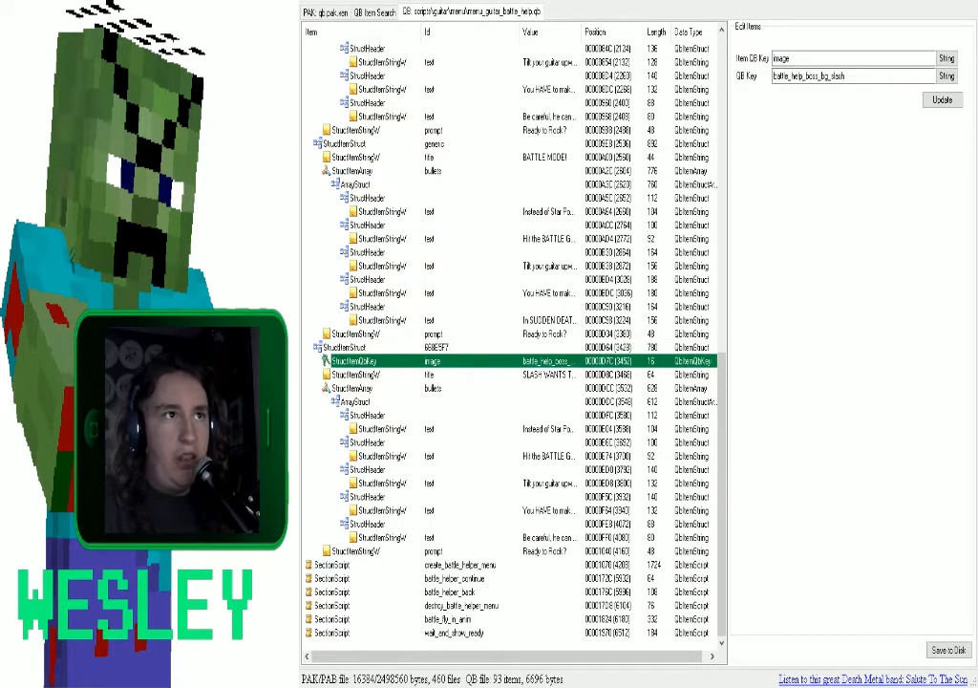
left_click_drag(859, 76, 766, 77)
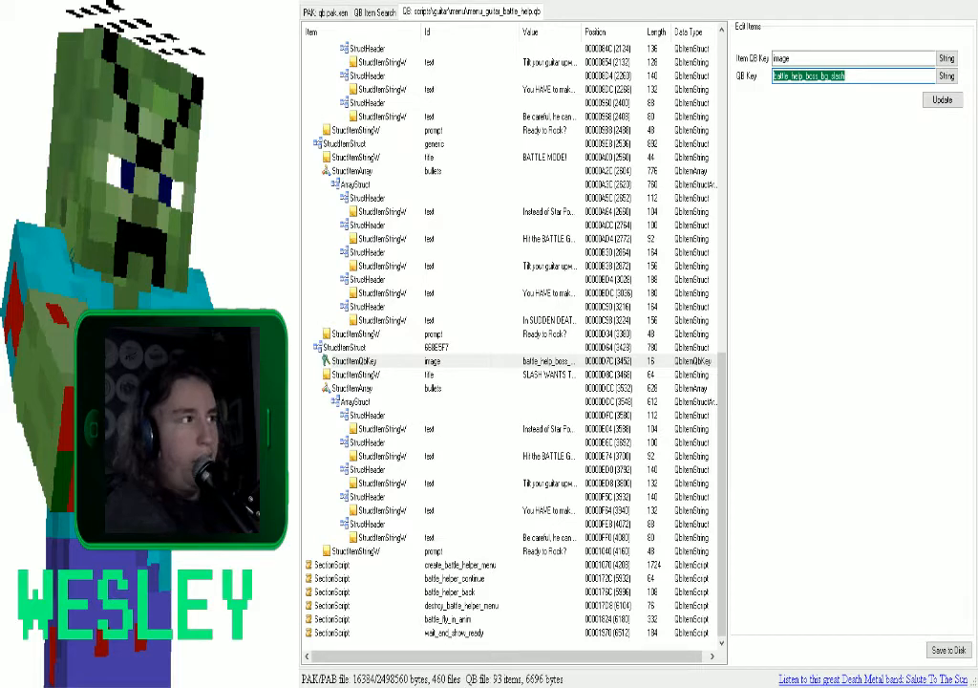
type("black")
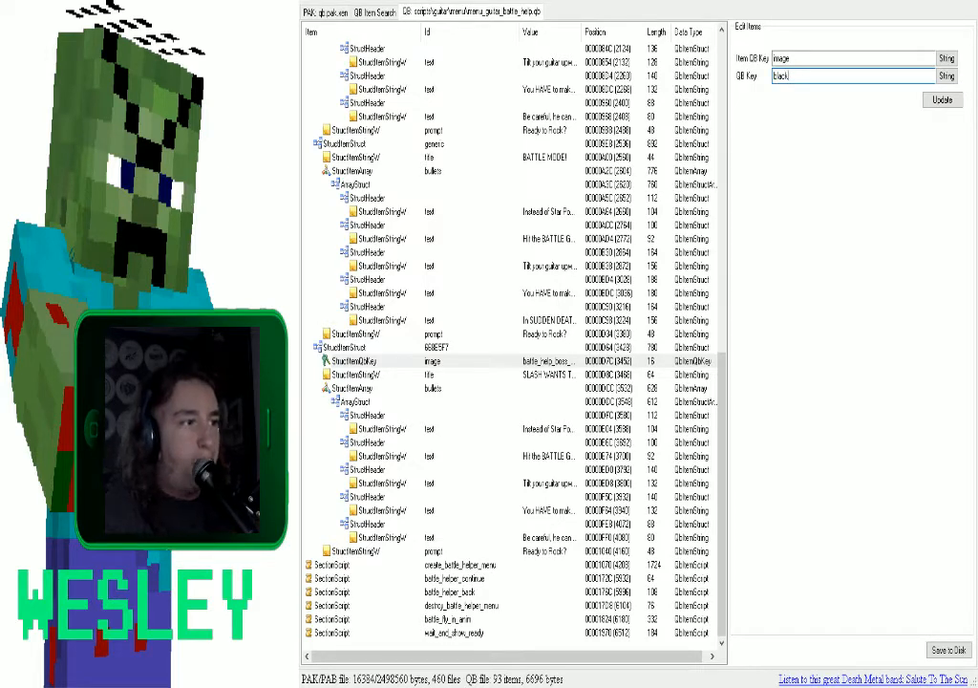
key("Return")
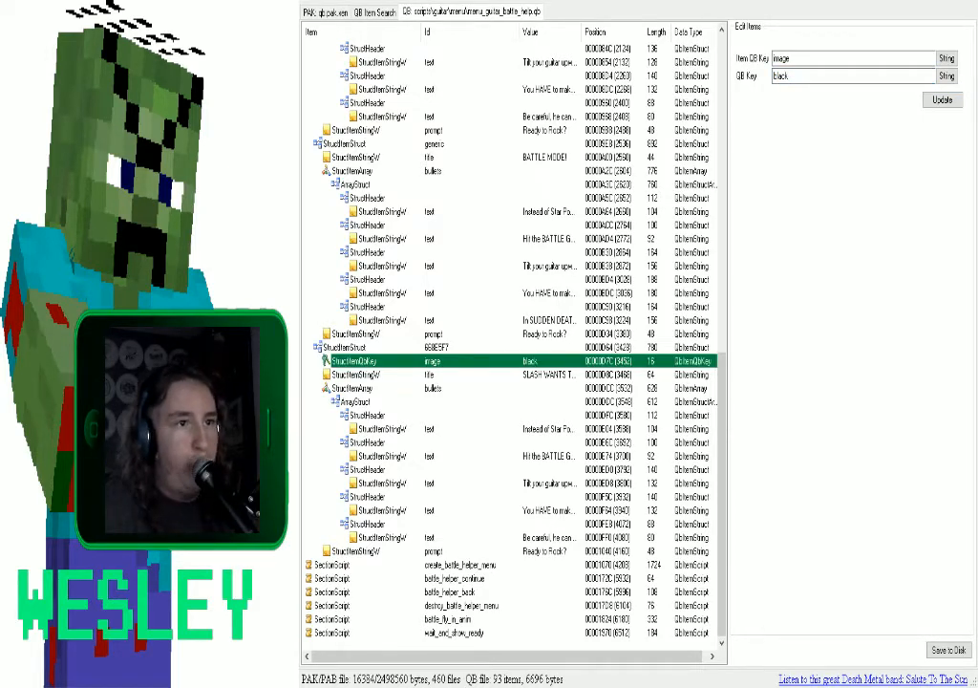
left_click(356, 375)
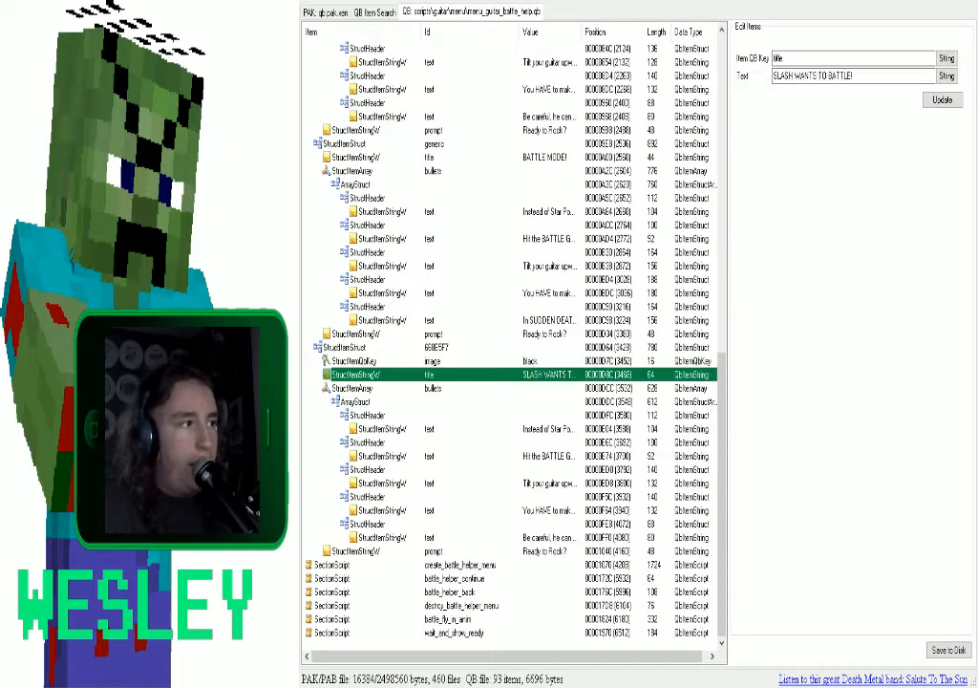
left_click(866, 76)
key("ctrl+a")
type("te")
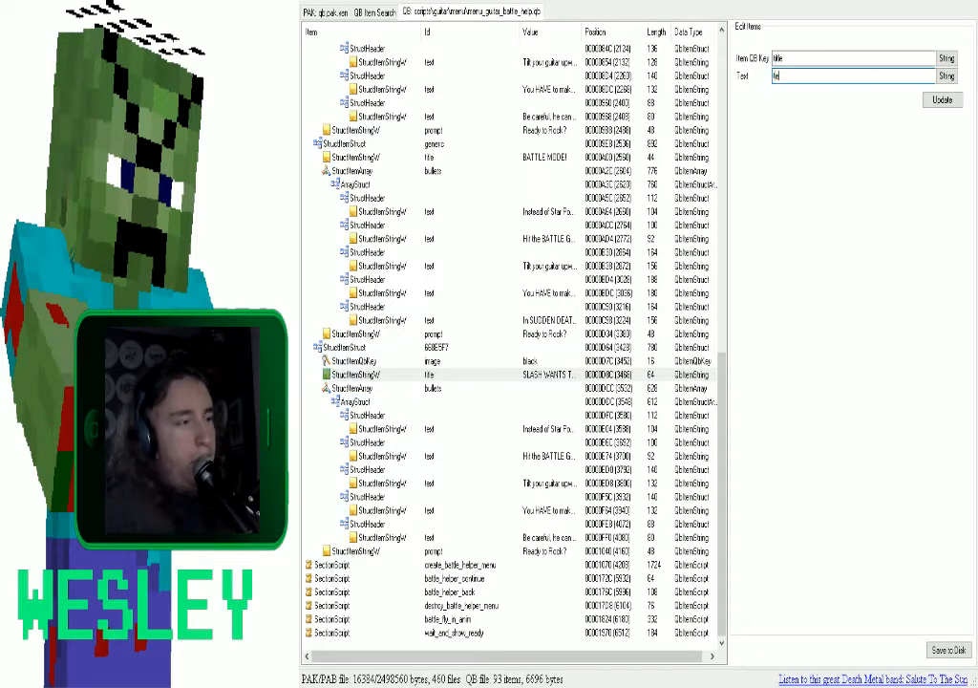
type("xt goes here")
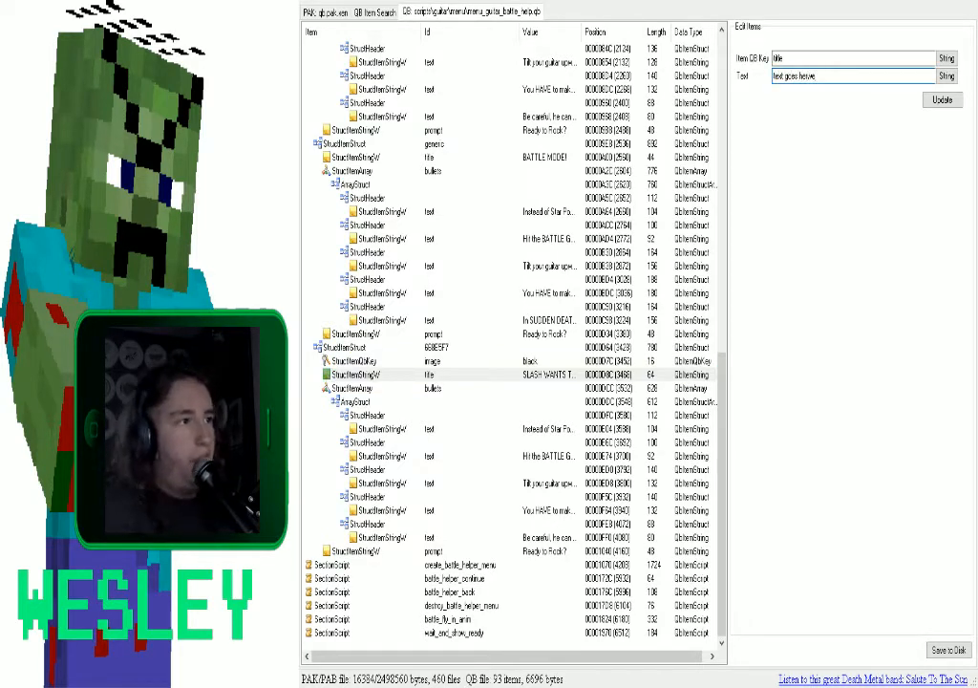
key("BackSpace")
key("BackSpace")
type("e")
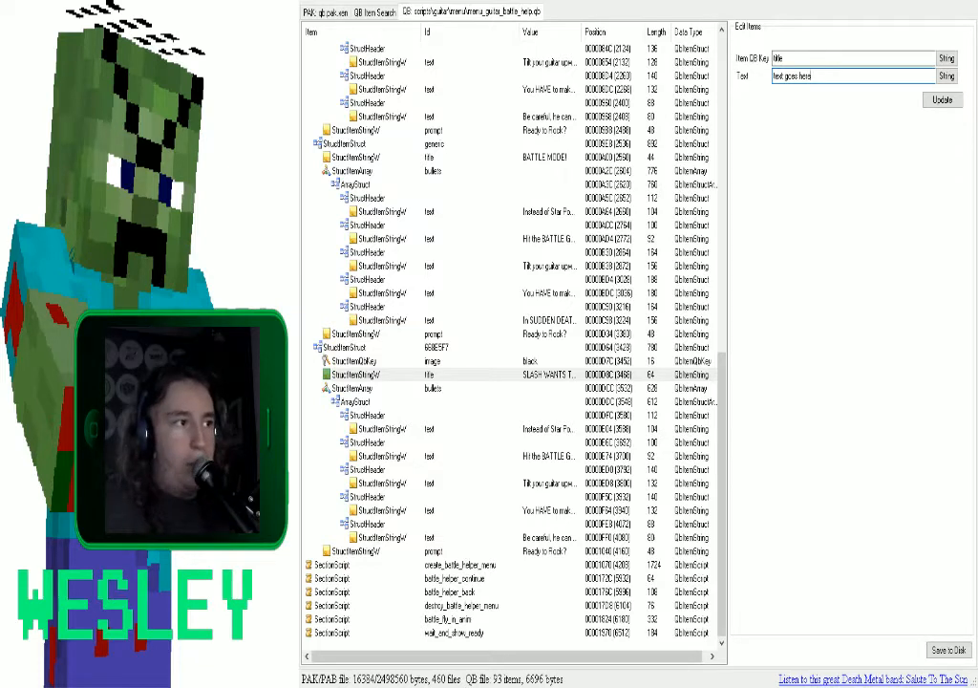
left_click(429, 429)
left_click(430, 361)
Set the title text of the duplicated struct to "example text" and apply the update.
left_click(430, 374)
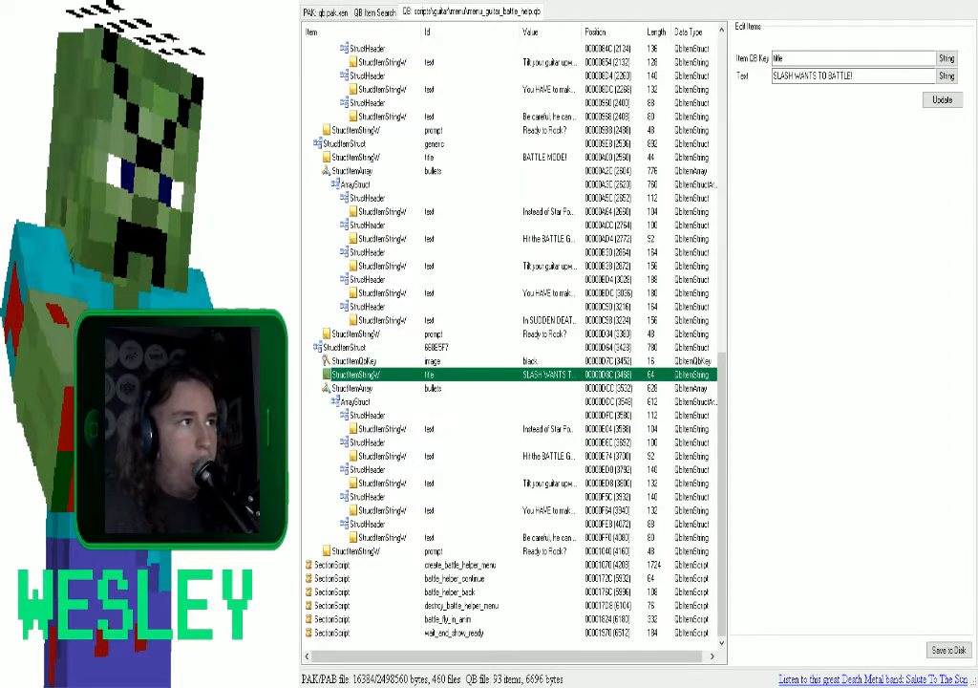
left_click_drag(869, 75, 551, 35)
type("exma")
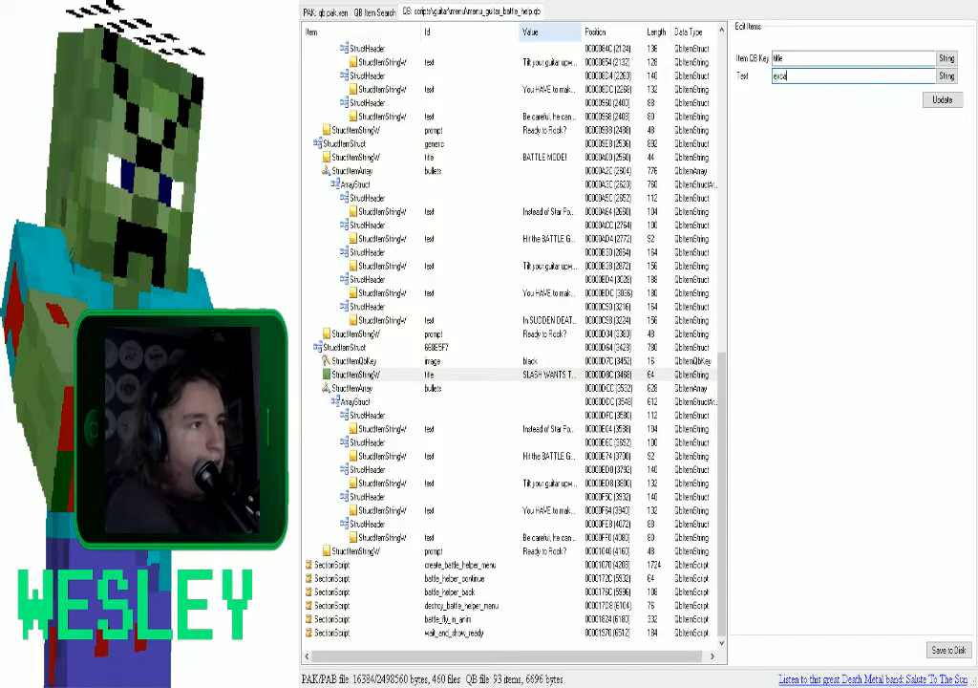
key("BackSpace")
key("BackSpace")
type("ample text")
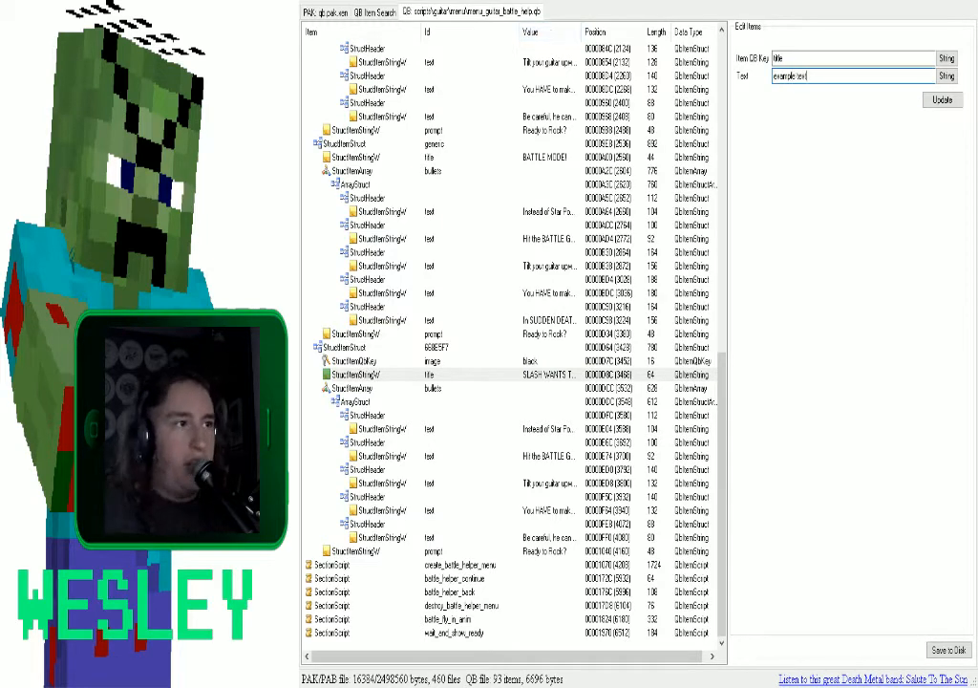
left_click(942, 100)
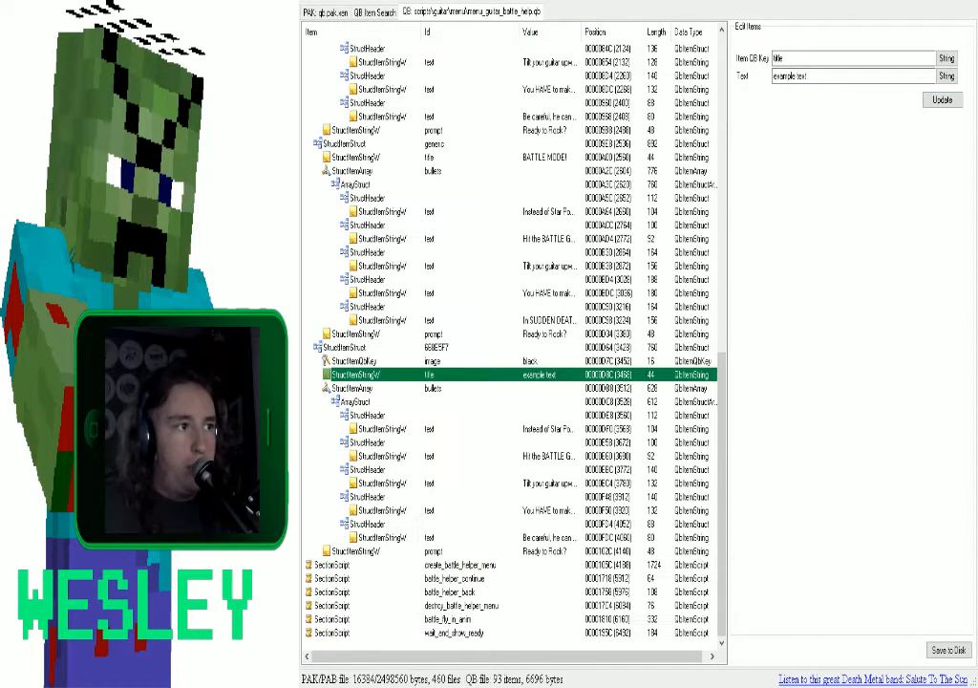
Set the first bullet text in the 668E5F7 struct to 1 and apply the update.
left_click(547, 415)
left_click(547, 429)
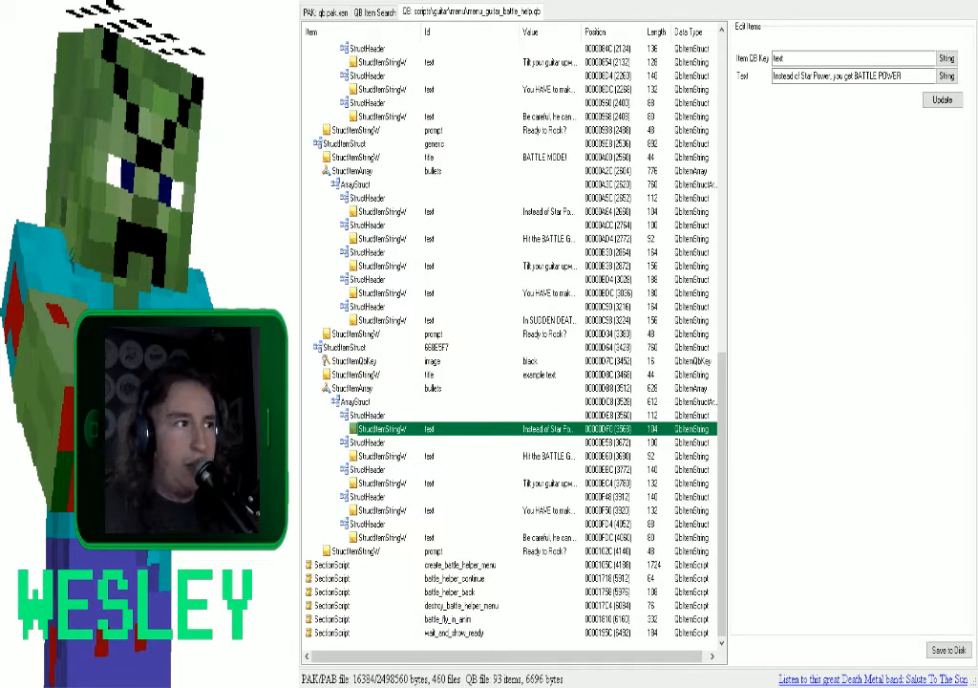
left_click_drag(908, 77, 772, 77)
type("T")
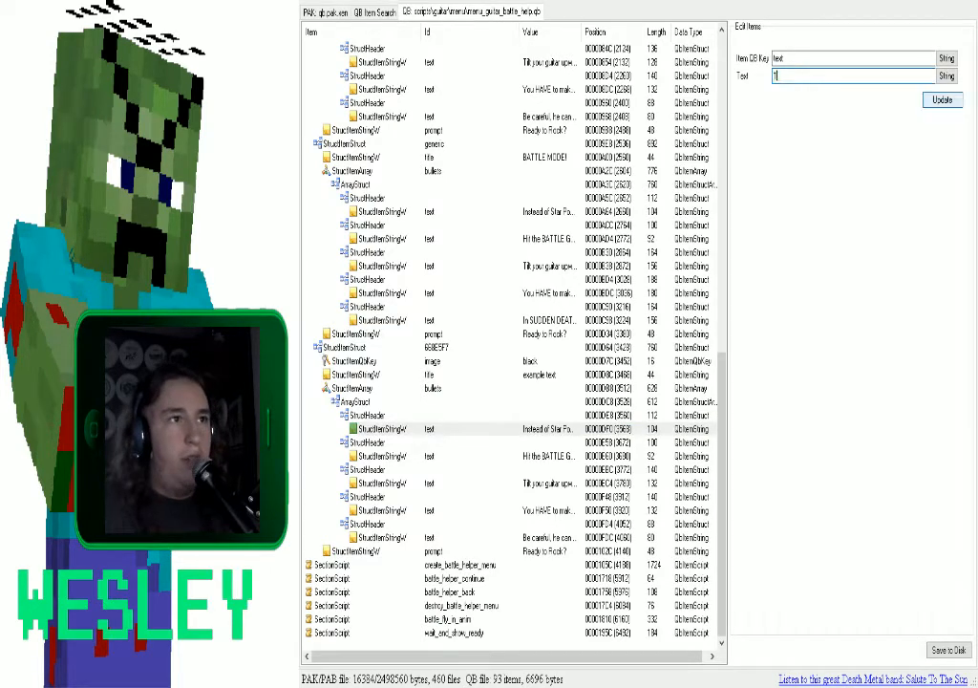
left_click(942, 100)
Set the second and third bullet texts in the 668E5F7 struct to 2 and 3, applying each update.
left_click(547, 455)
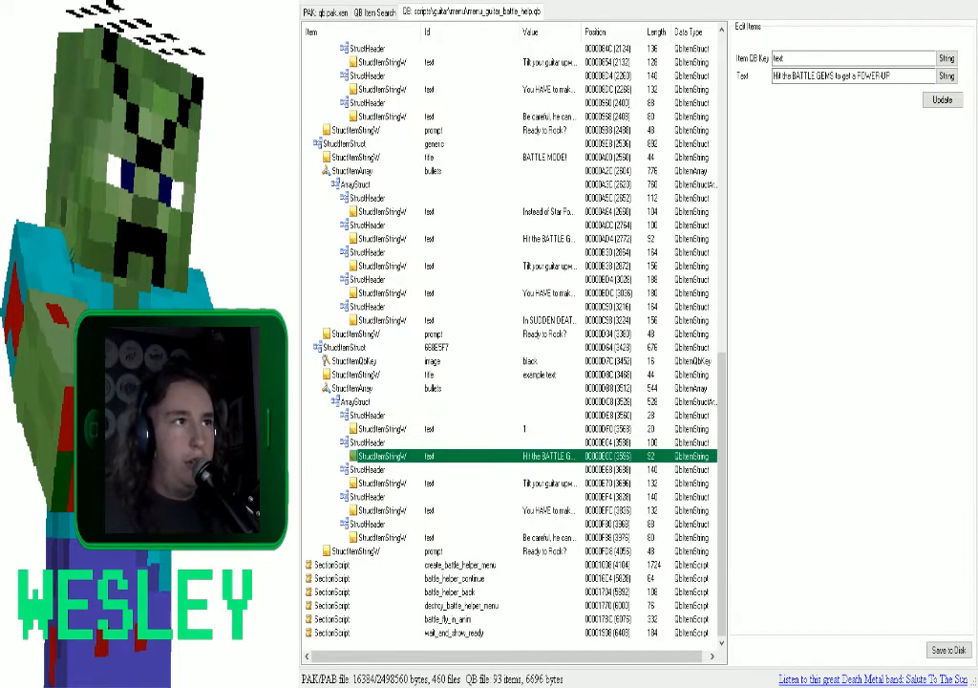
left_click_drag(909, 77, 771, 76)
type("2")
left_click(943, 100)
left_click(547, 482)
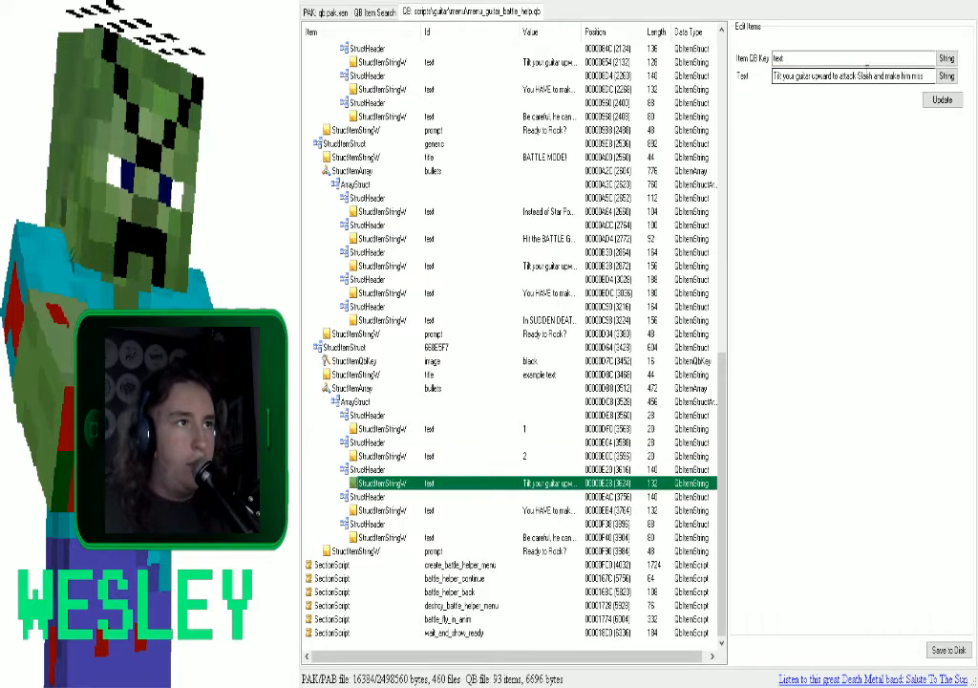
left_click_drag(909, 76, 771, 77)
type("3")
left_click(942, 100)
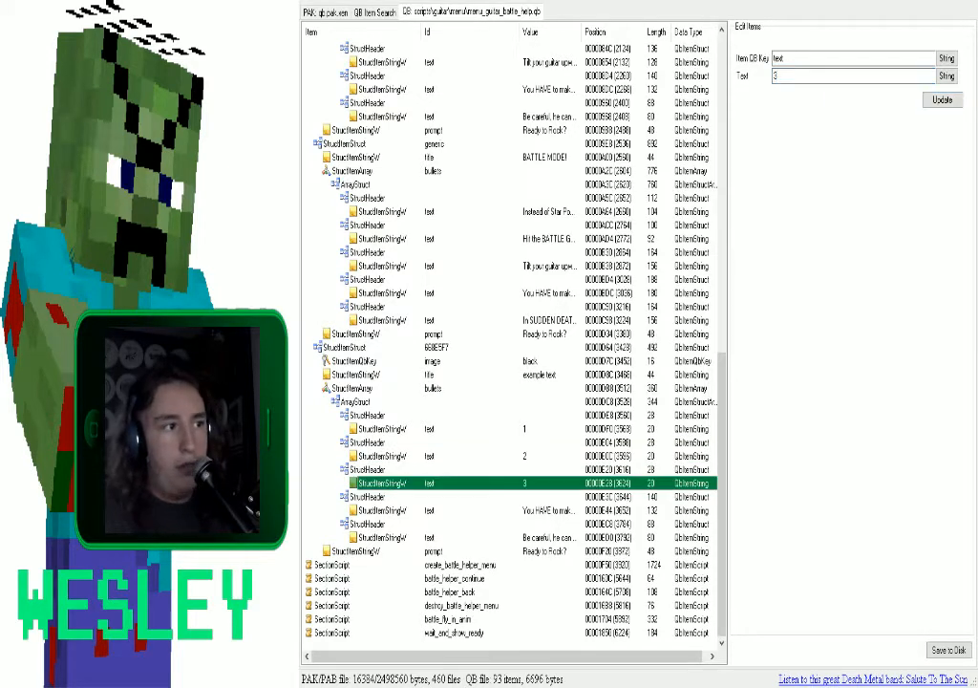
Set the fourth and fifth bullet texts in the 668E5F7 struct to 4 and 5, applying each update.
left_click(547, 510)
left_click_drag(908, 77, 771, 77)
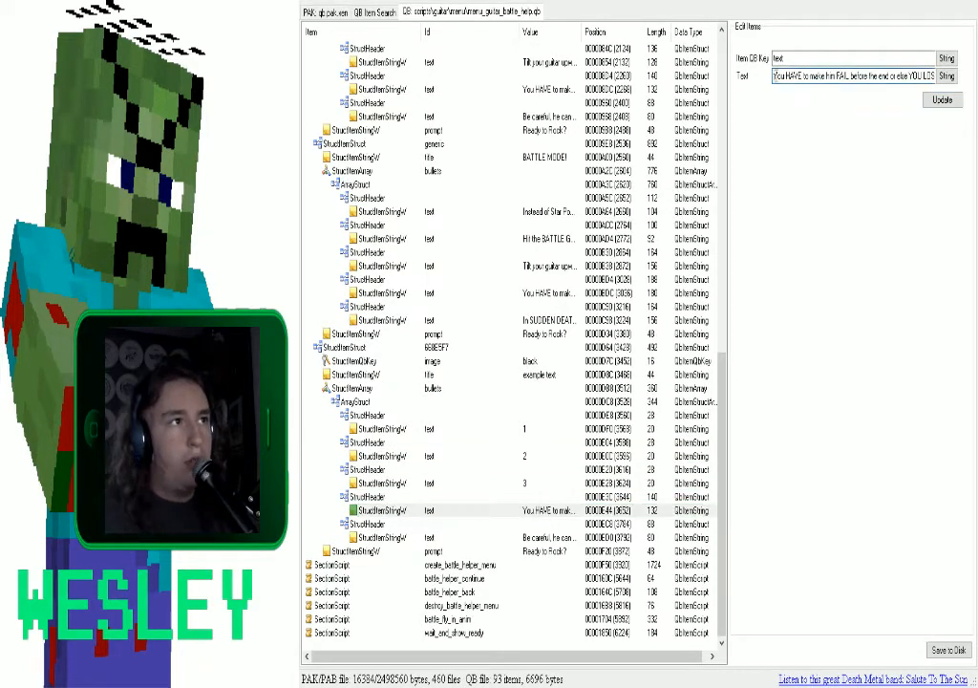
type("4")
left_click(943, 100)
left_click(547, 537)
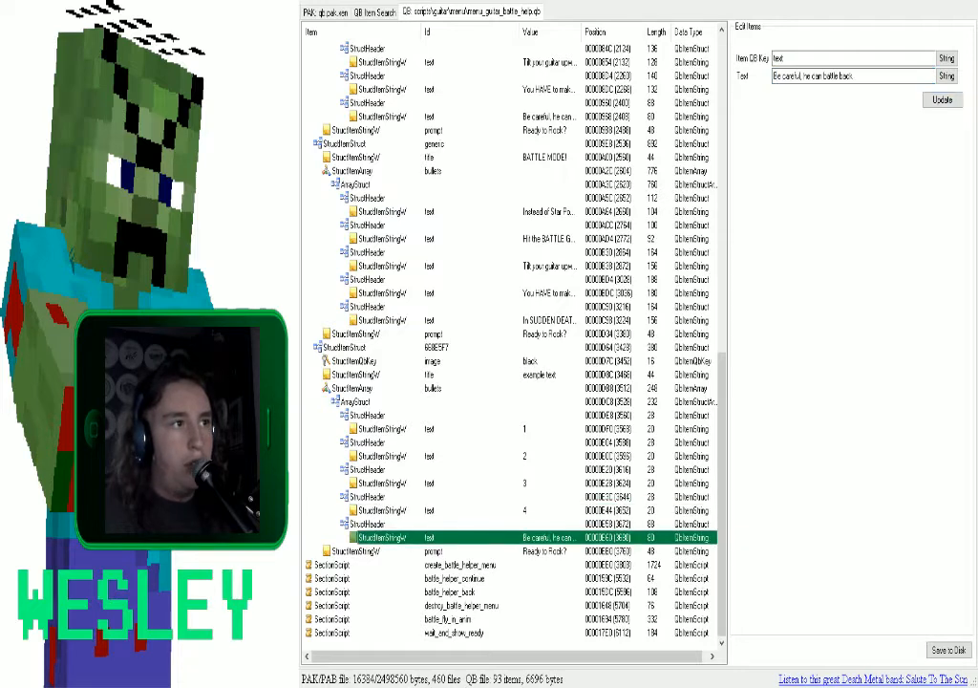
left_click_drag(908, 76, 772, 77)
type("5")
left_click(943, 99)
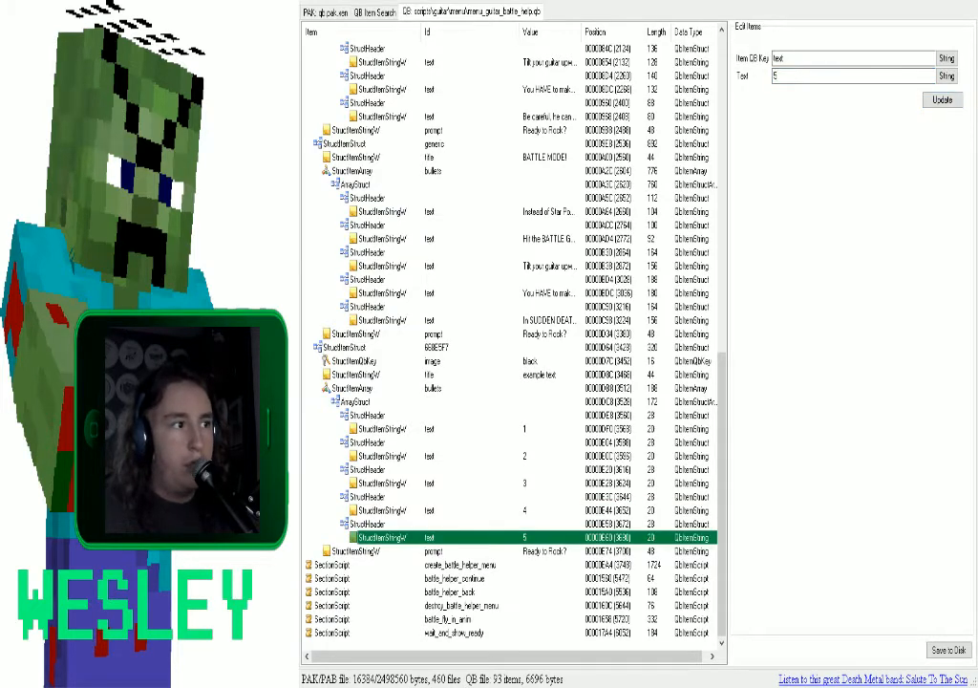
Set the prompt text of the 668E5F7 struct to "the quick brown fox jumped over the lazy dog".
left_click(547, 551)
left_click_drag(909, 76, 772, 76)
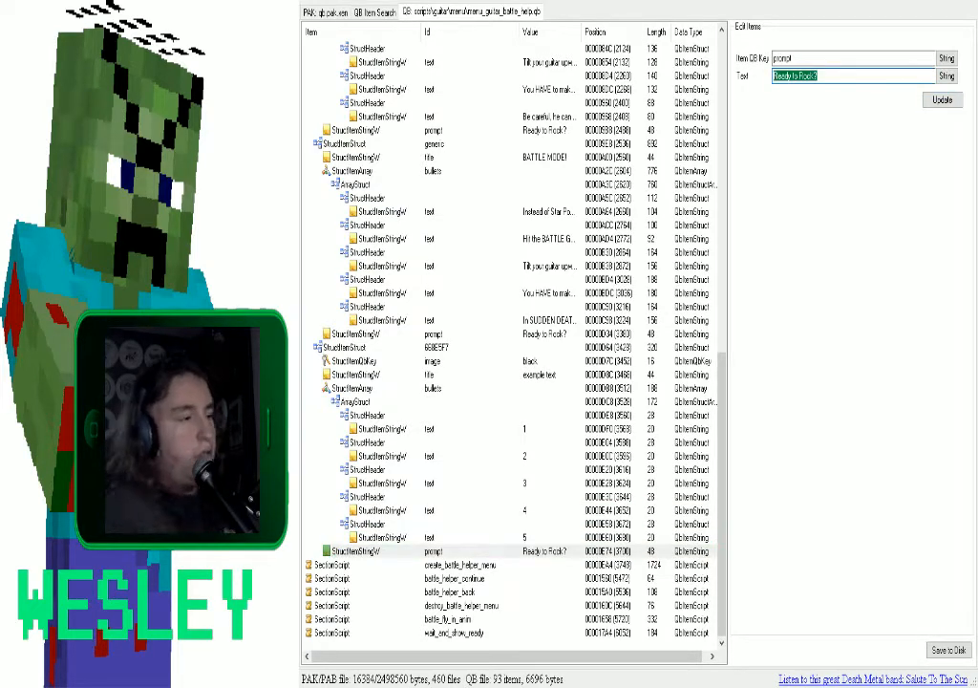
type("the quick bro")
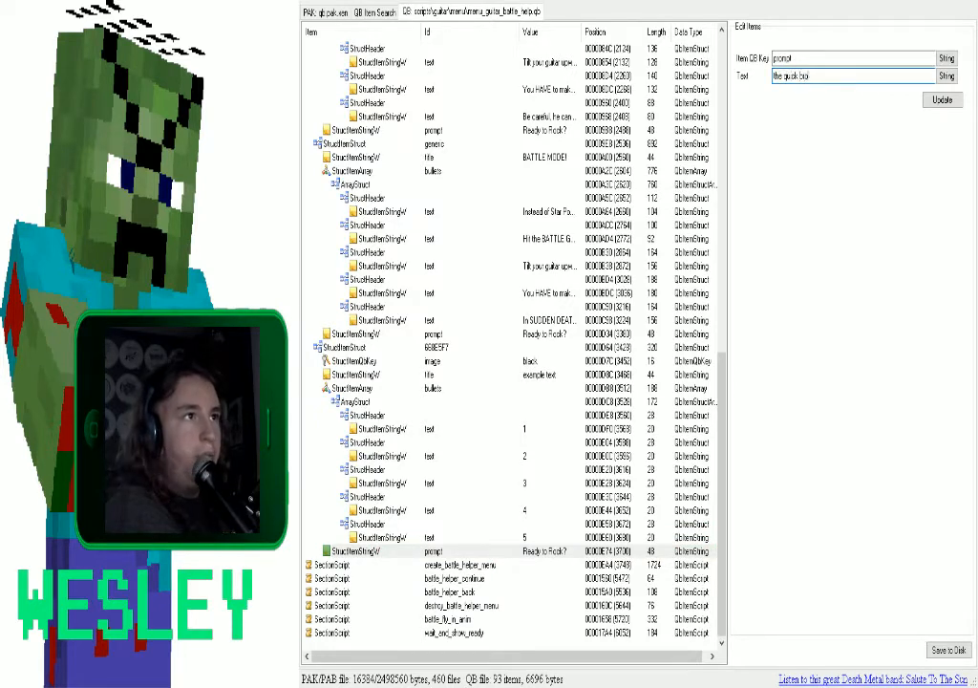
type("wn fox jumped o")
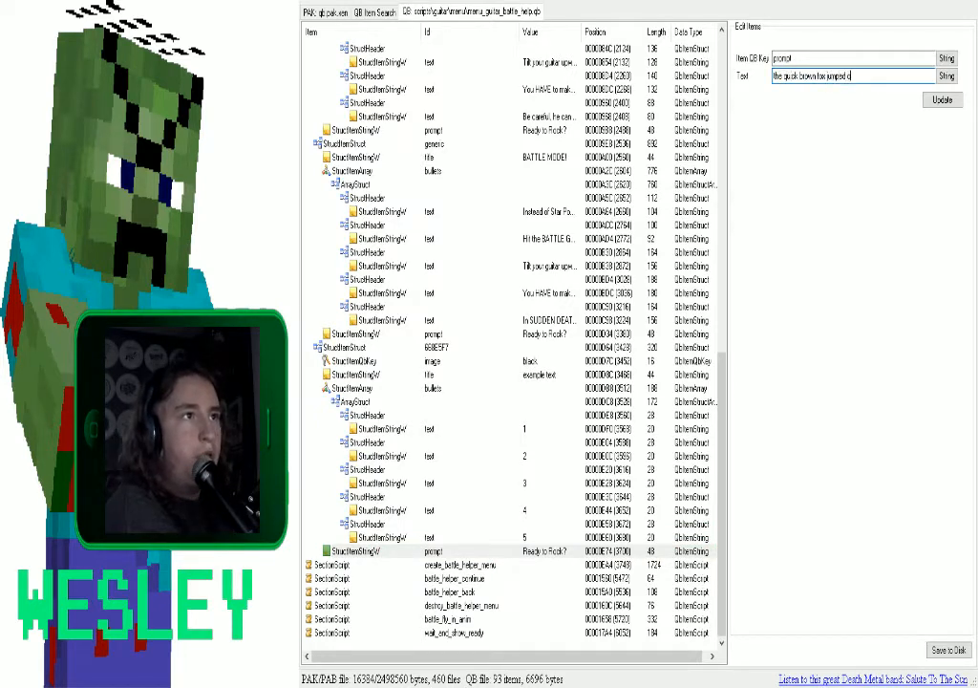
type("ver the lazy dog")
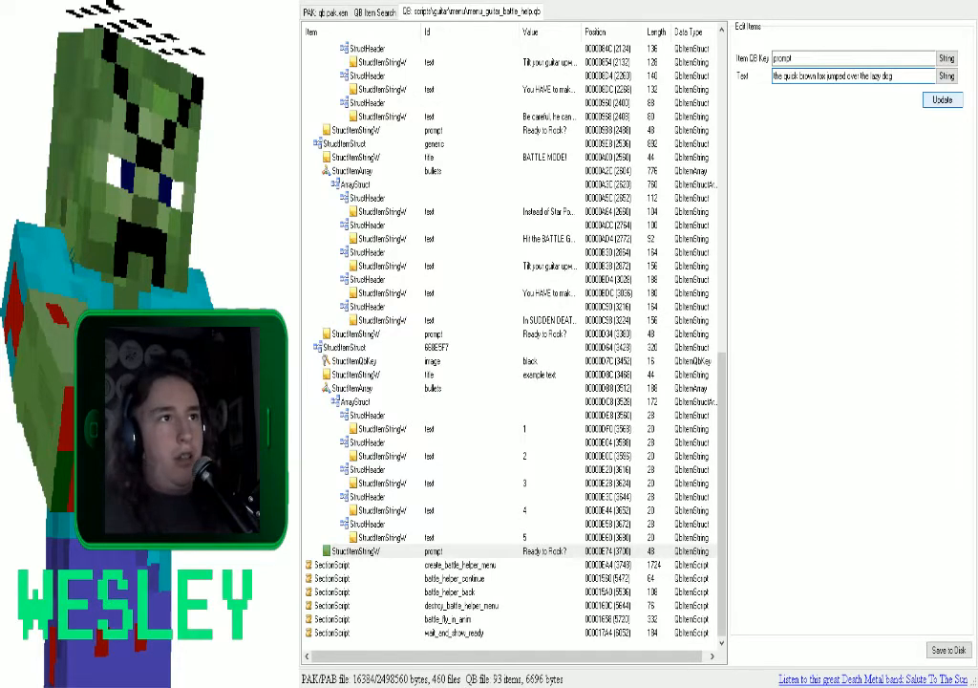
Switch to Guitar Hero III, skip the intro screens and continue without saving.
key("Return")
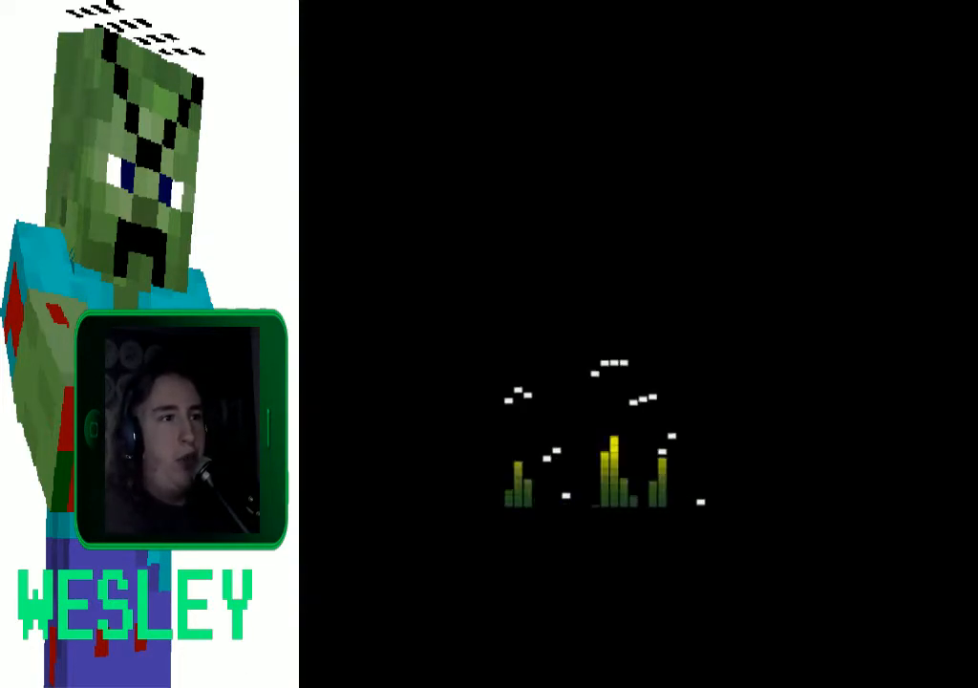
key("Return")
key("Return")
key("Return")
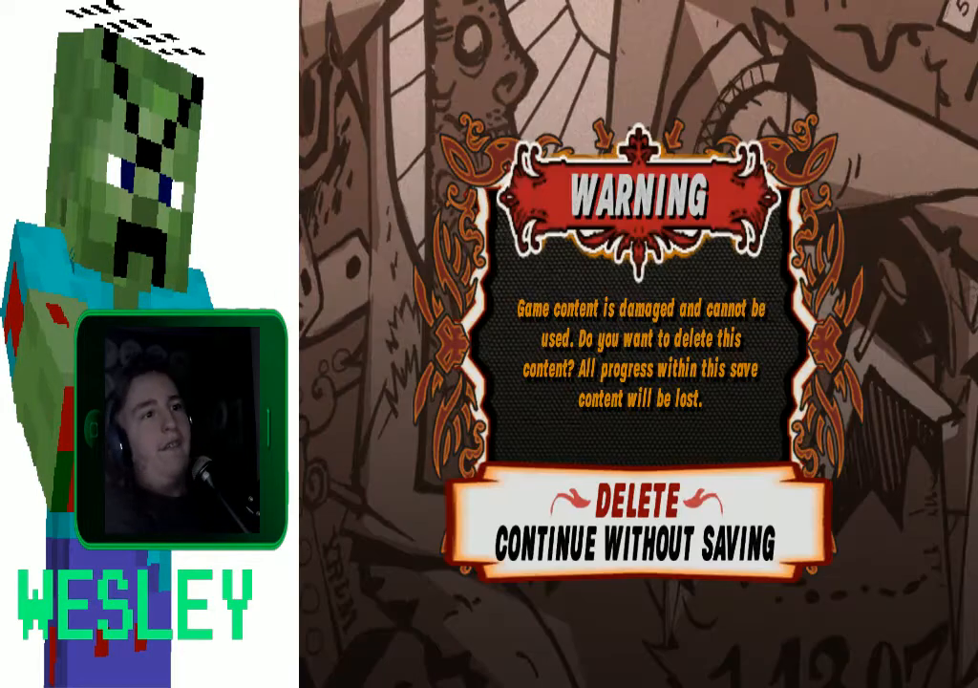
key("Down")
key("Return")
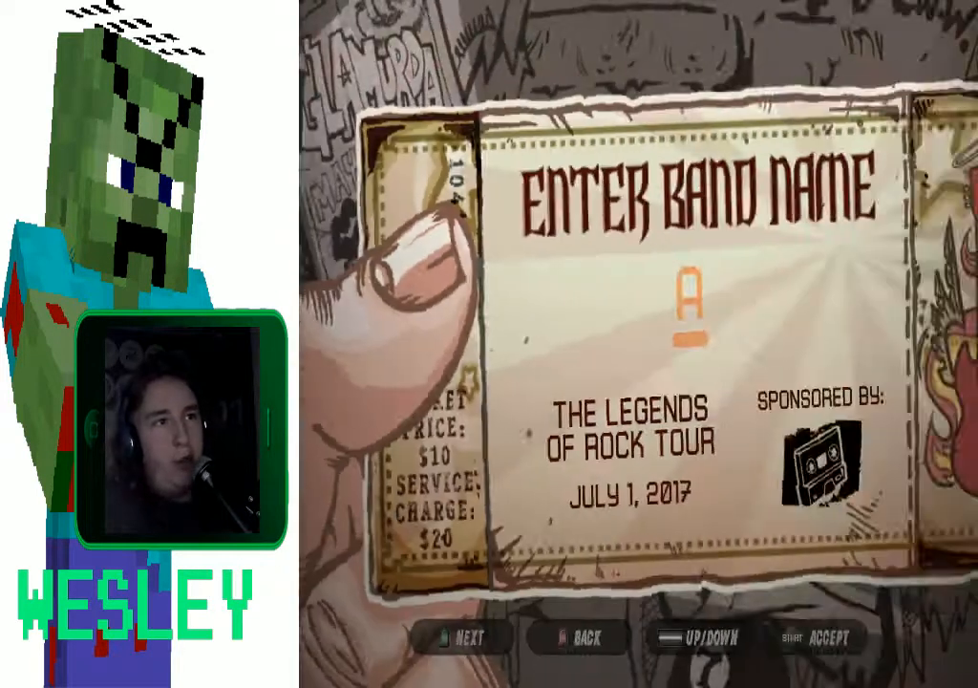
Enter AA as the band name for the career and accept it.
key("Return")
key("Return")
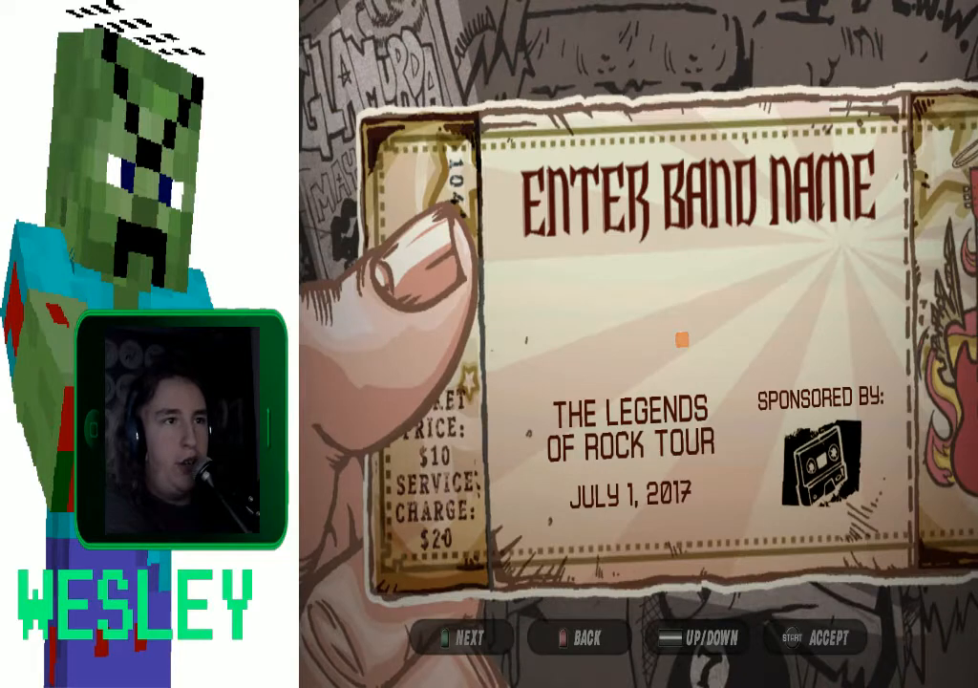
key("Down")
key("Return")
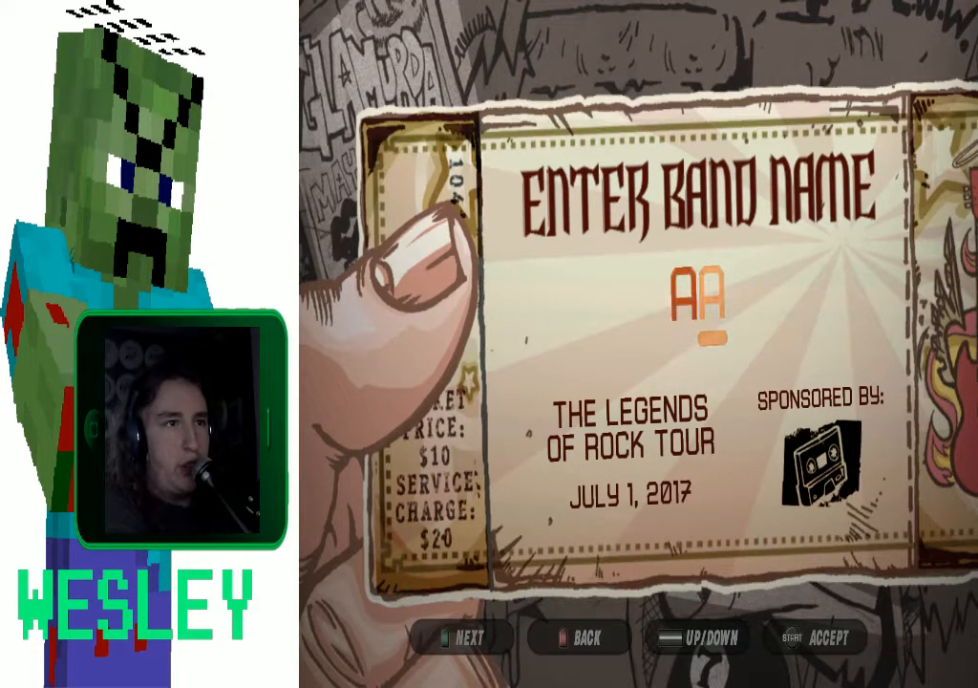
key("Return")
Start the career on Easy with Axel Steel and launch the downloaded song from the setlist.
key("Up")
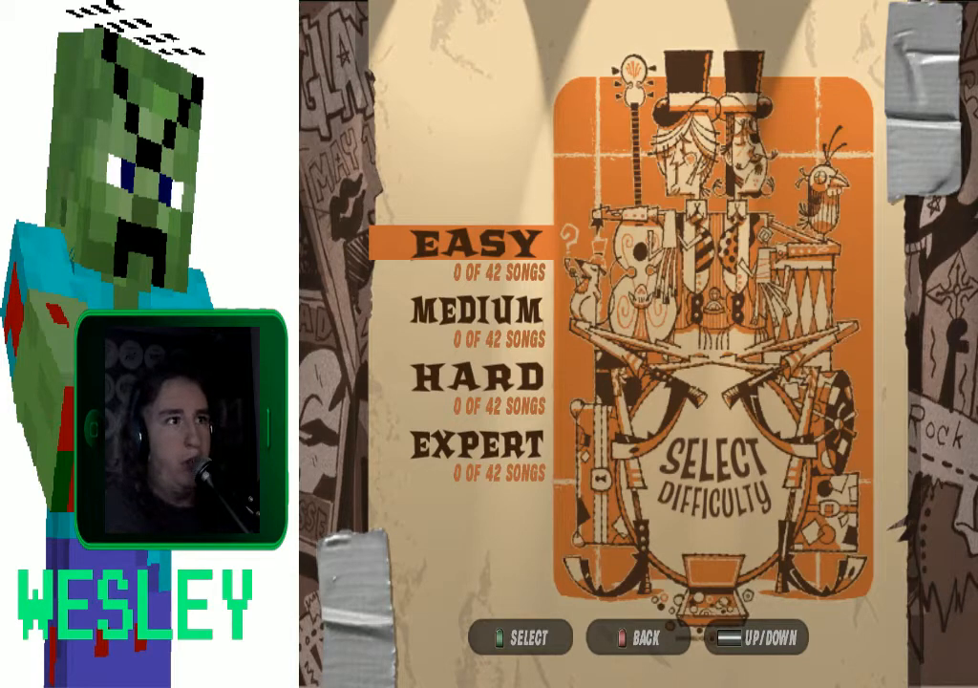
key("Return")
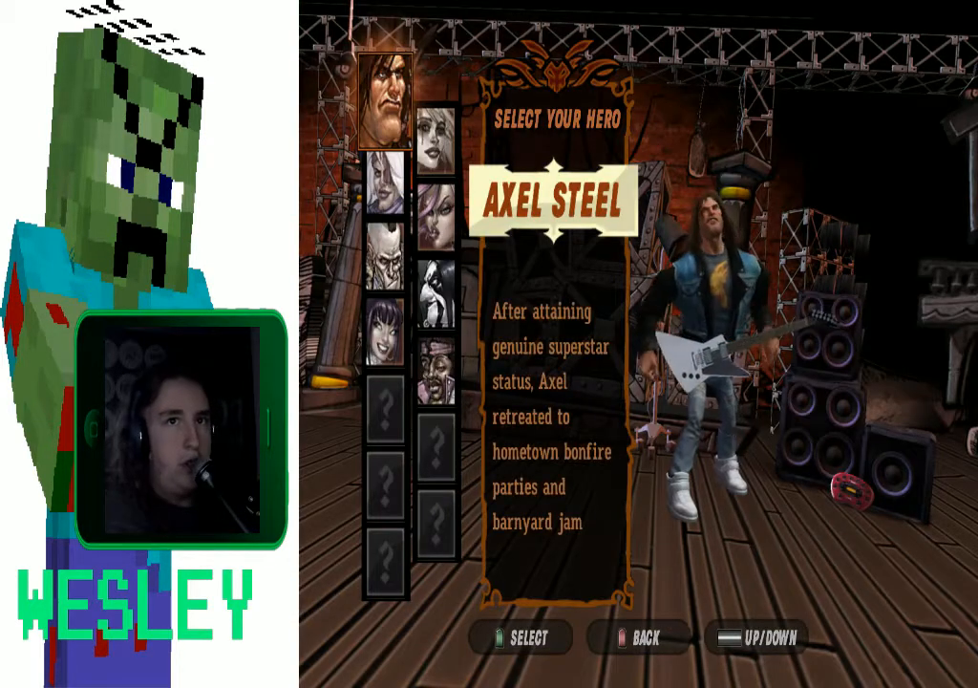
key("Return")
key("Return")
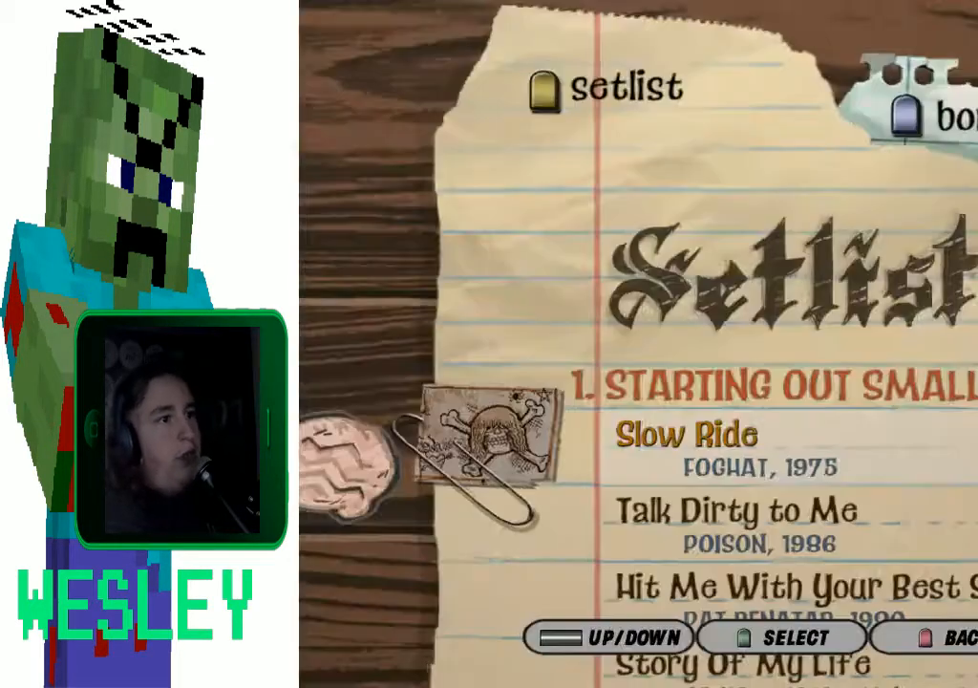
key("shift")
key("Return")
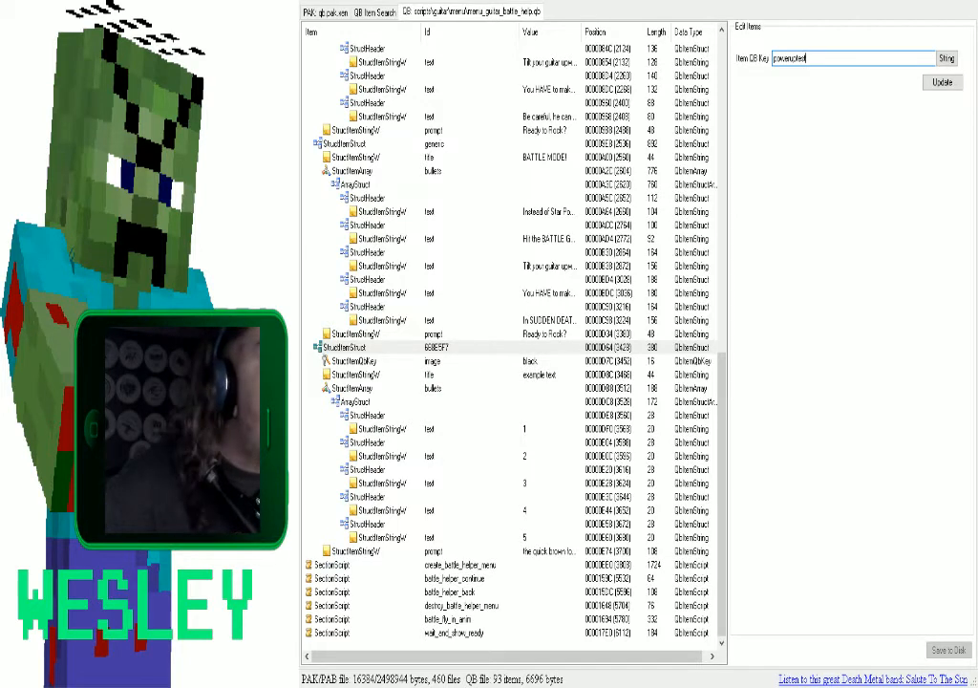
Switch to the QB editor, set the 668E5F7 struct's item QB key to poweruptest and save the file to disk.
left_click(943, 82)
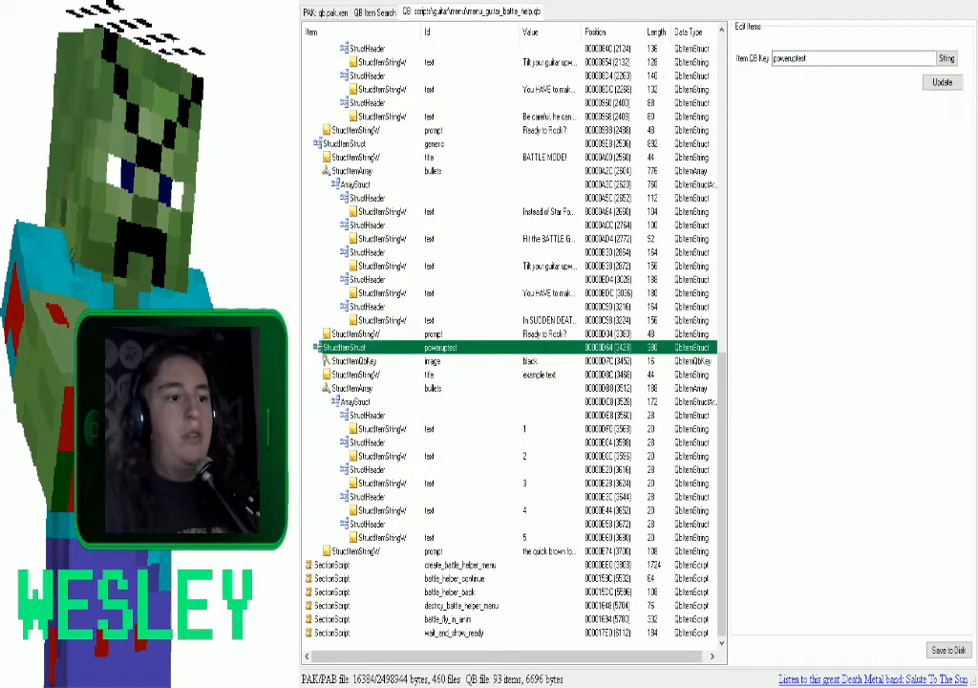
left_click(948, 649)
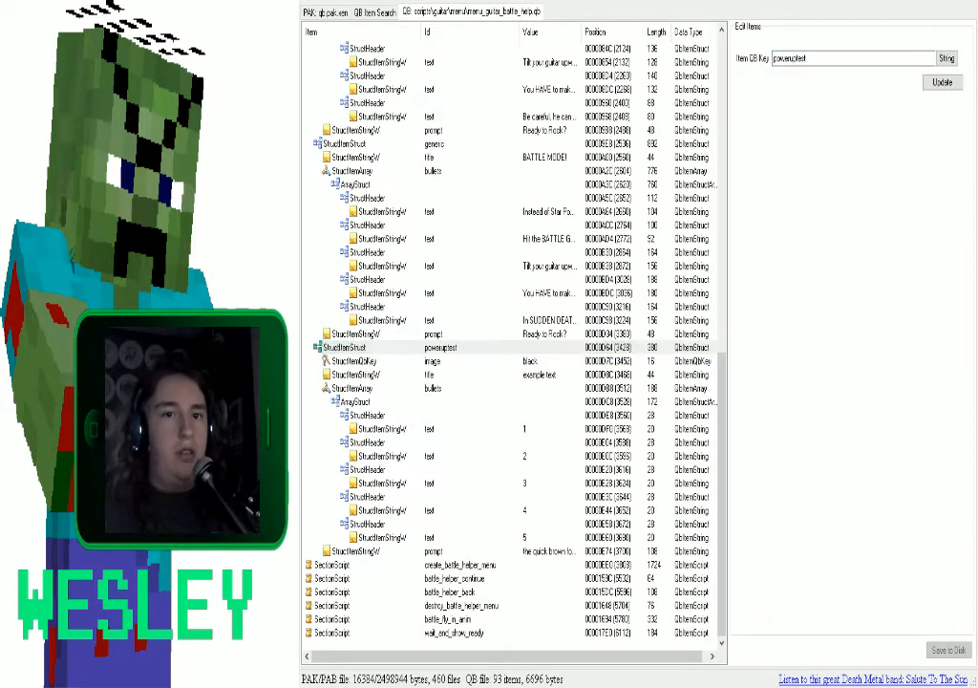
left_click(917, 59)
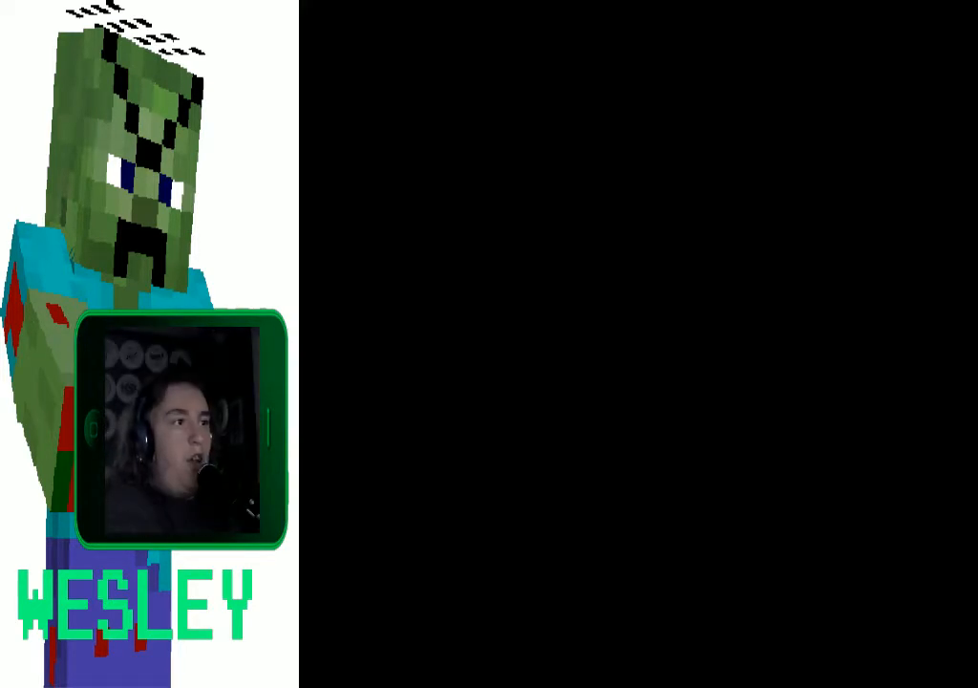
Switch to Guitar Hero III, continue without saving and start Beat Goes On from the downloaded songs in an Easy career.
key("Down")
key("Return")
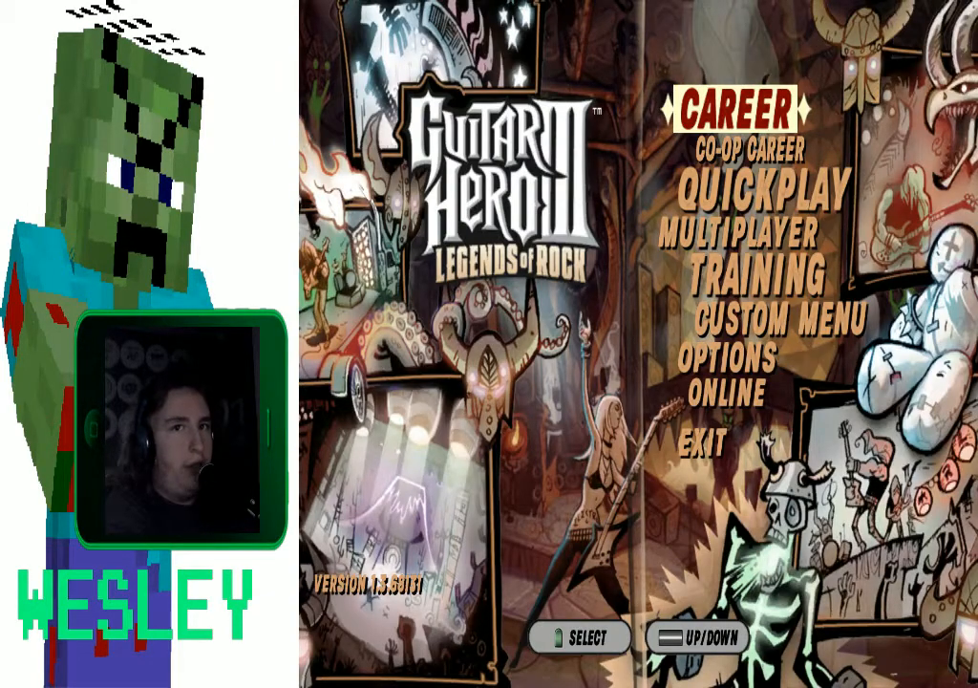
key("Return")
key("Return")
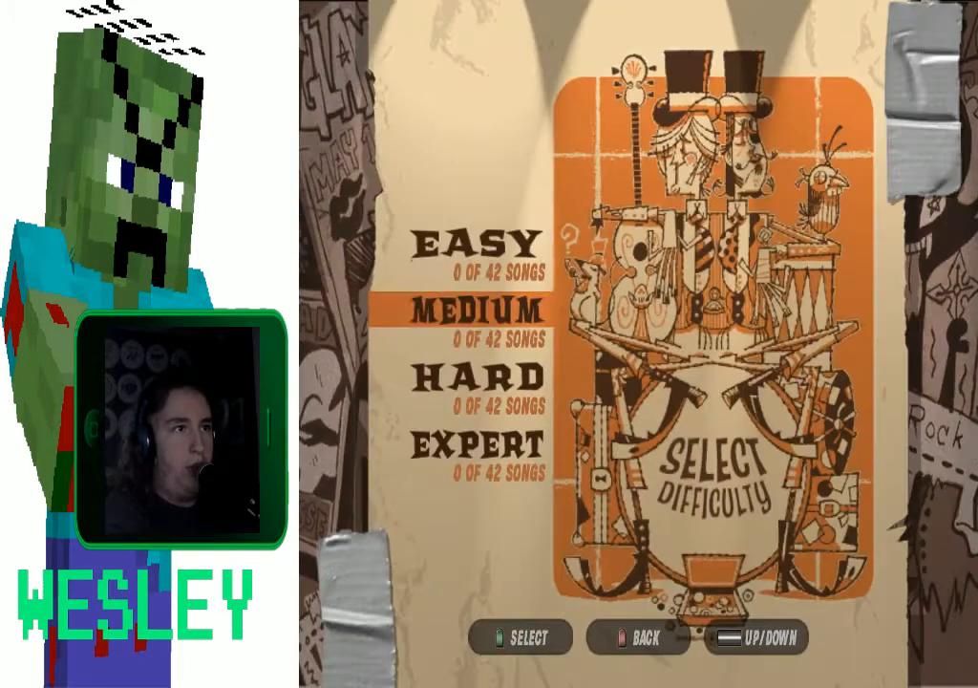
key("Return")
key("Return")
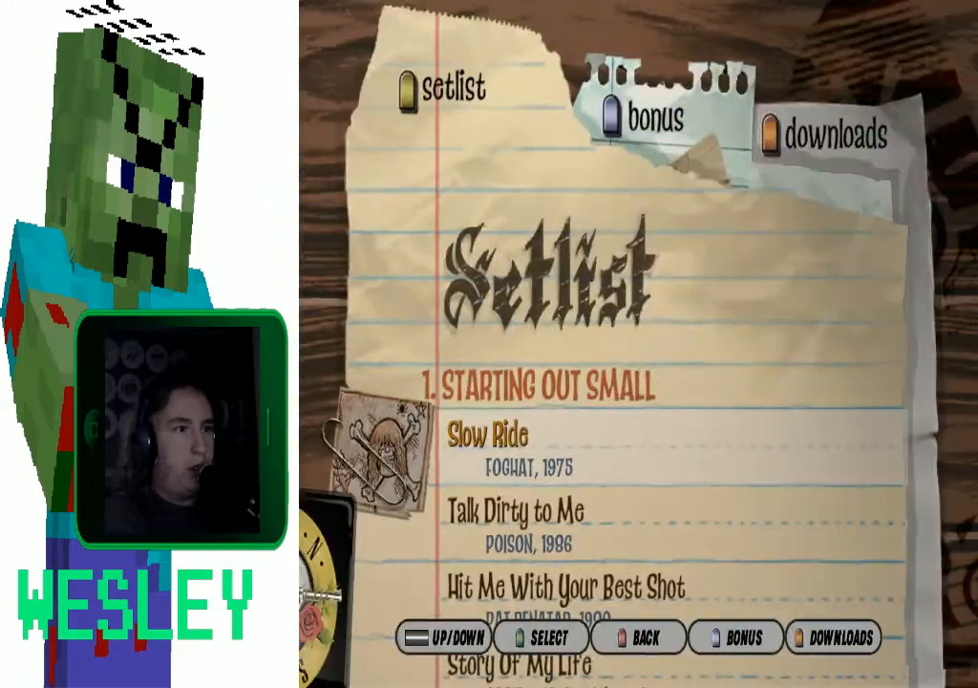
key("shift")
key("Return")
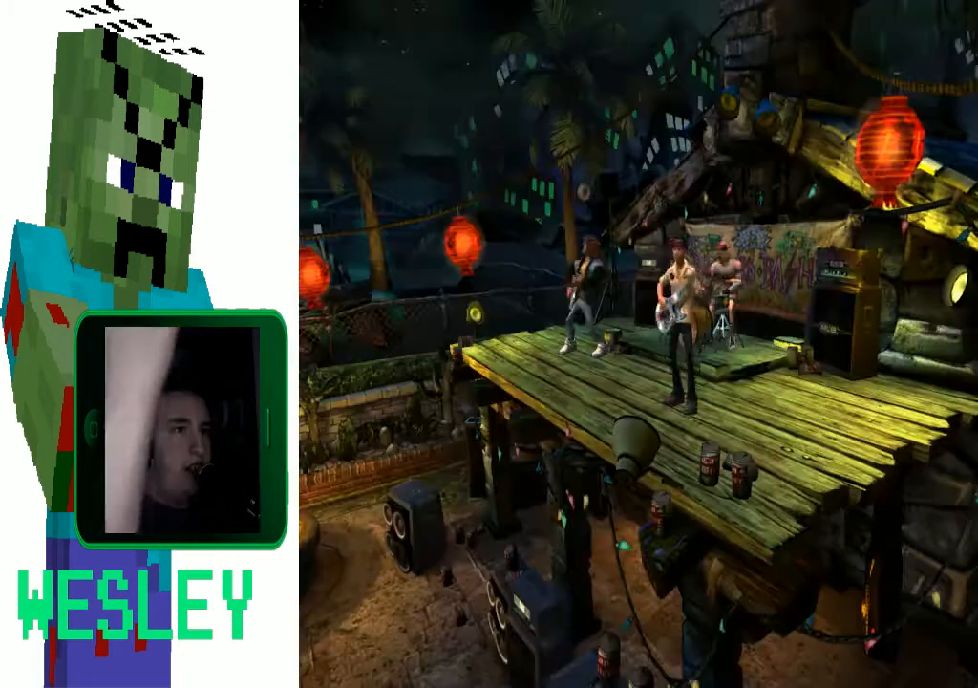
Pause Beat Goes On, finish the song and continue from its results to the downloaded songs.
key("Escape")
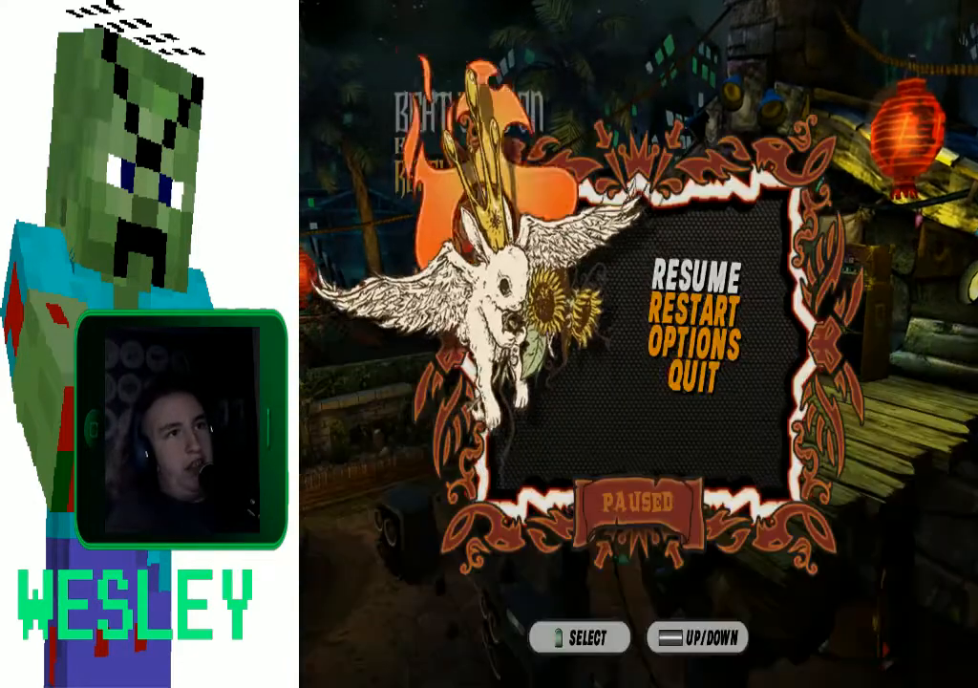
key("Down")
key("Down")
key("Return")
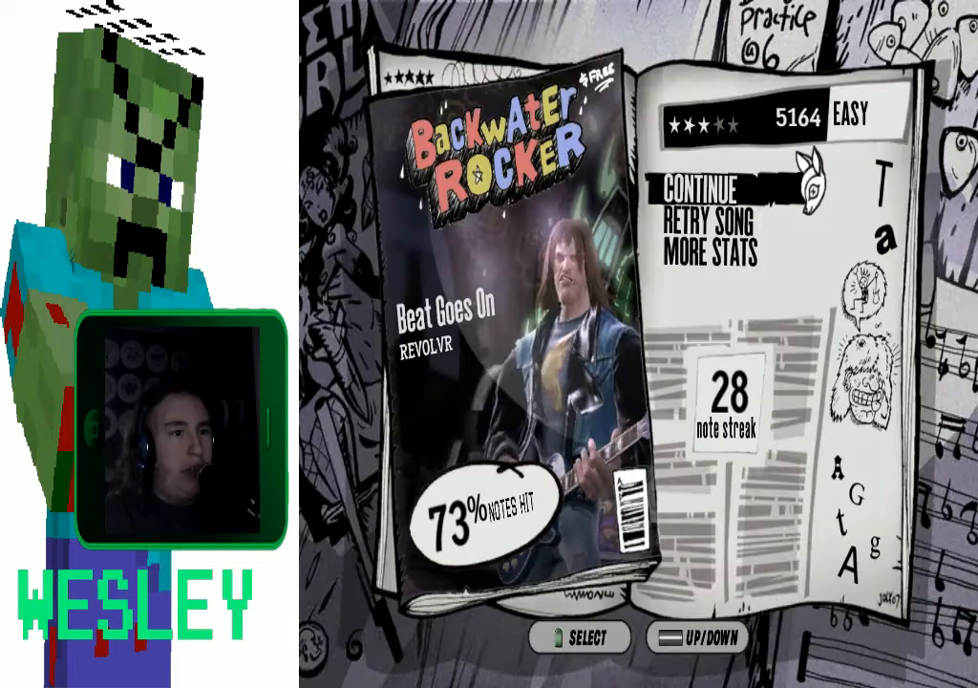
key("Return")
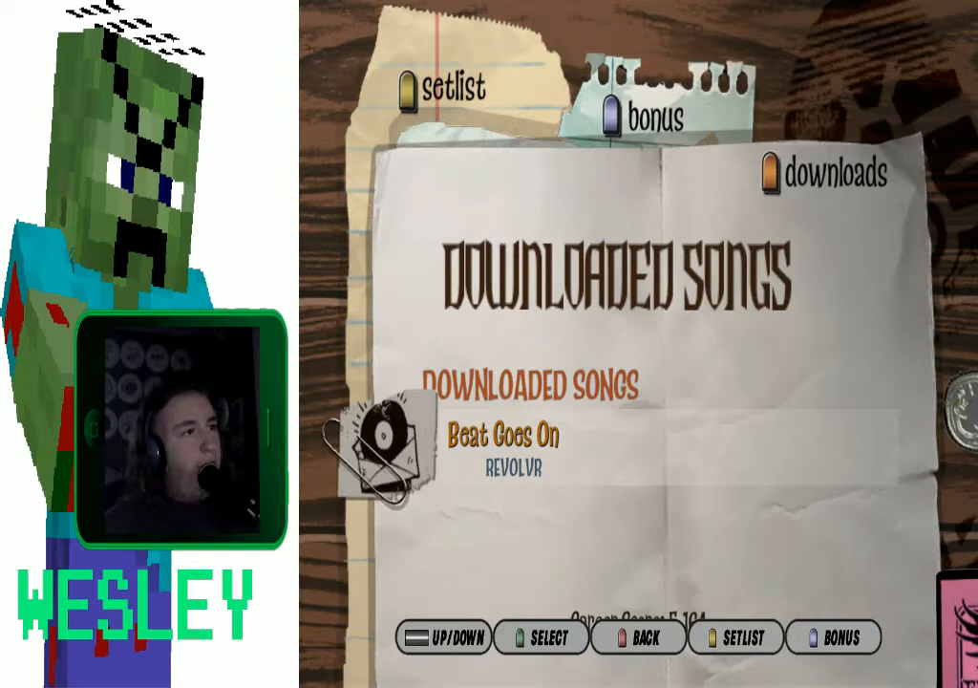
Switch to the QB editor and open guitar_battle.qb from the qb.pak.xen file list.
key("alt+Tab")
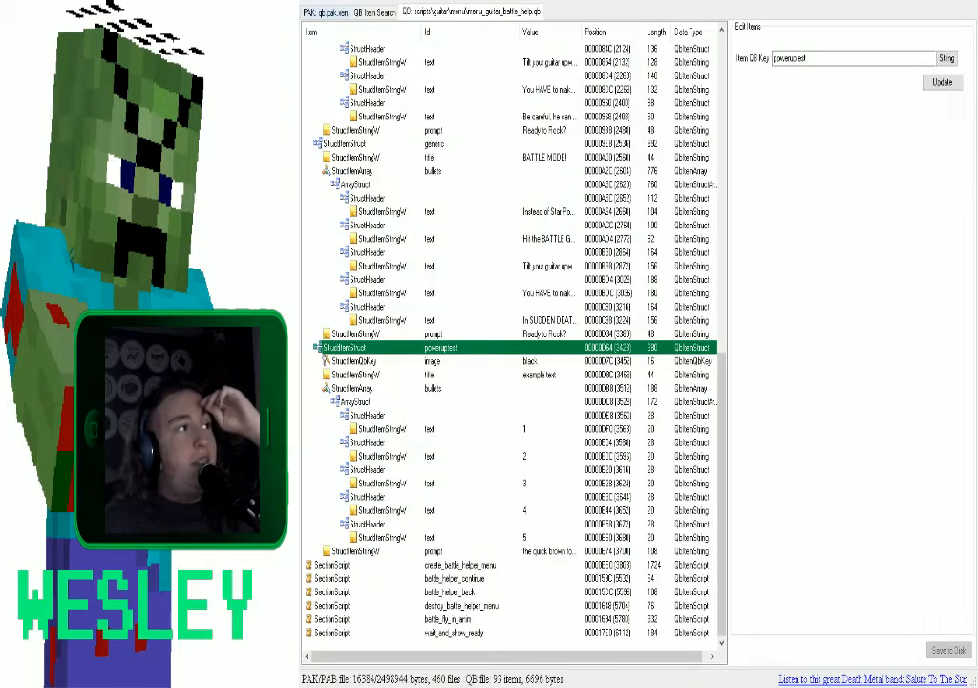
left_click(325, 11)
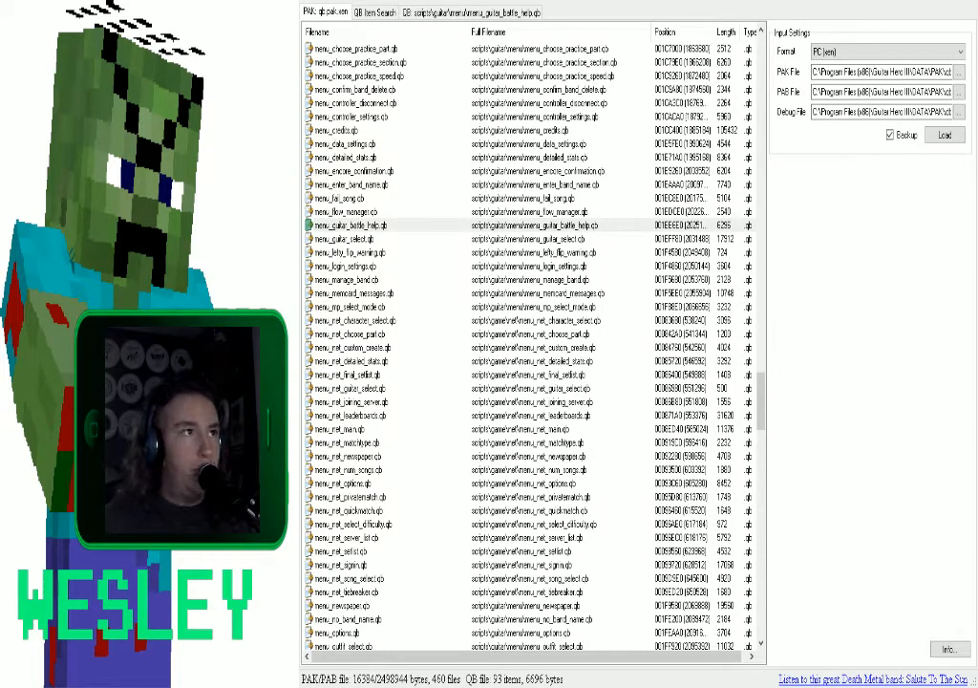
scroll(530, 344, "up", 20)
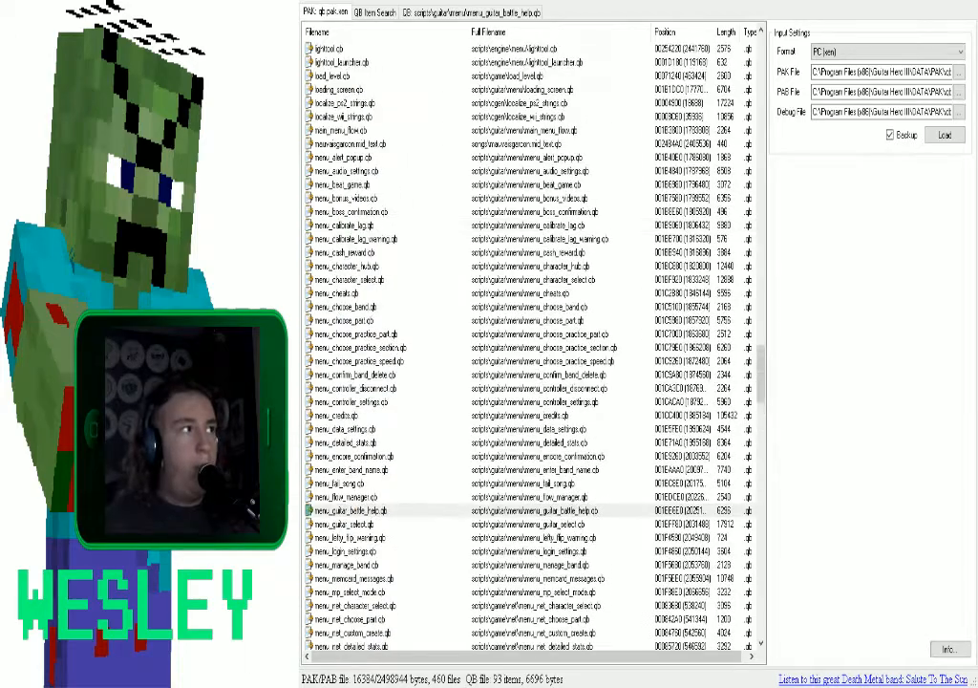
left_click(338, 212)
left_click(334, 226)
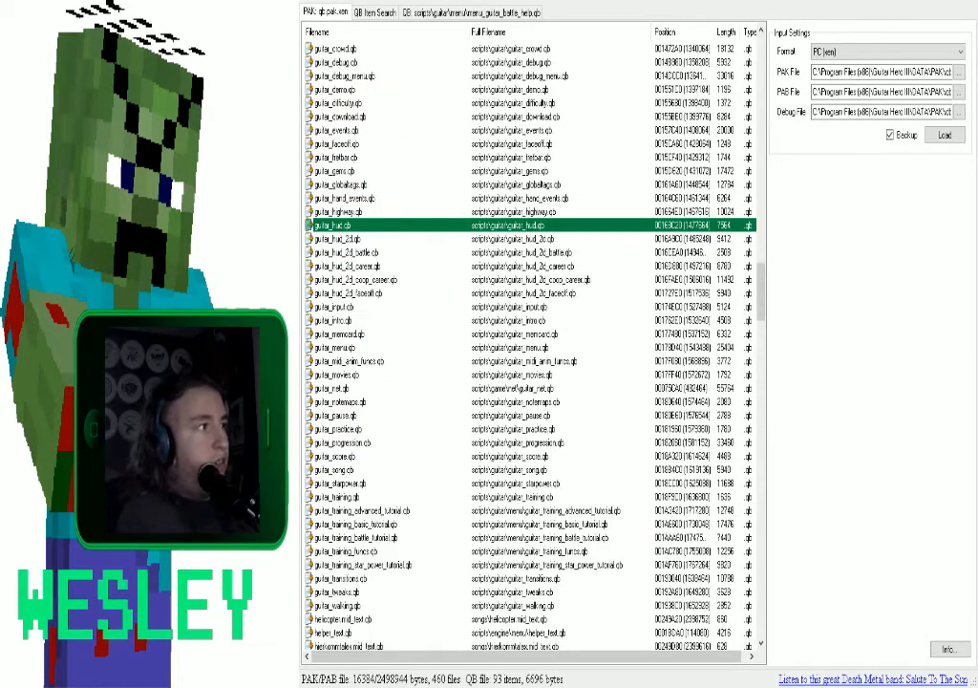
type("guitar_bat")
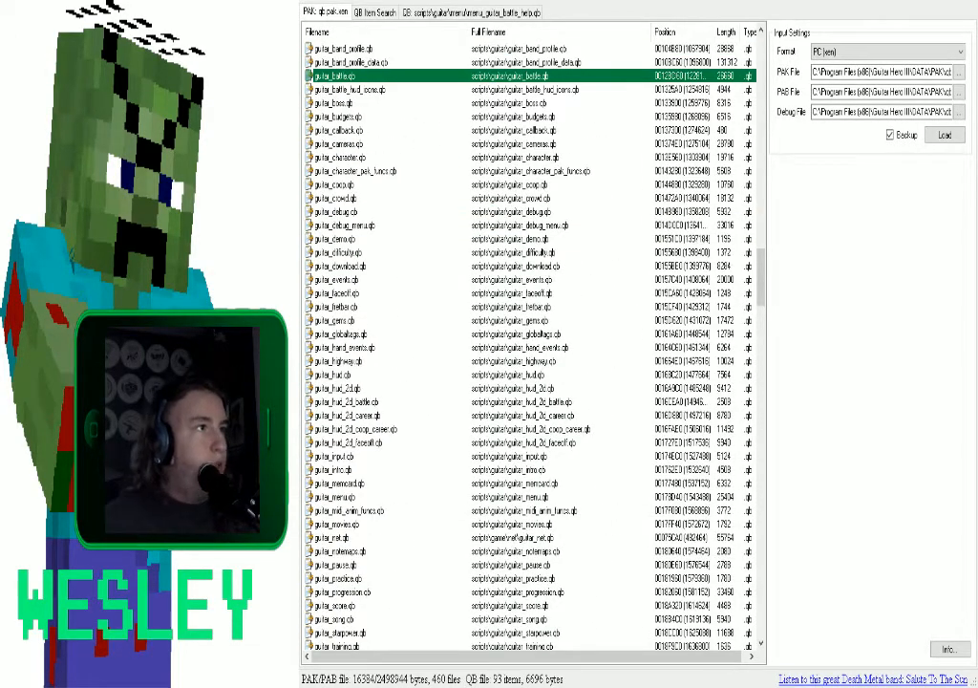
key("Return")
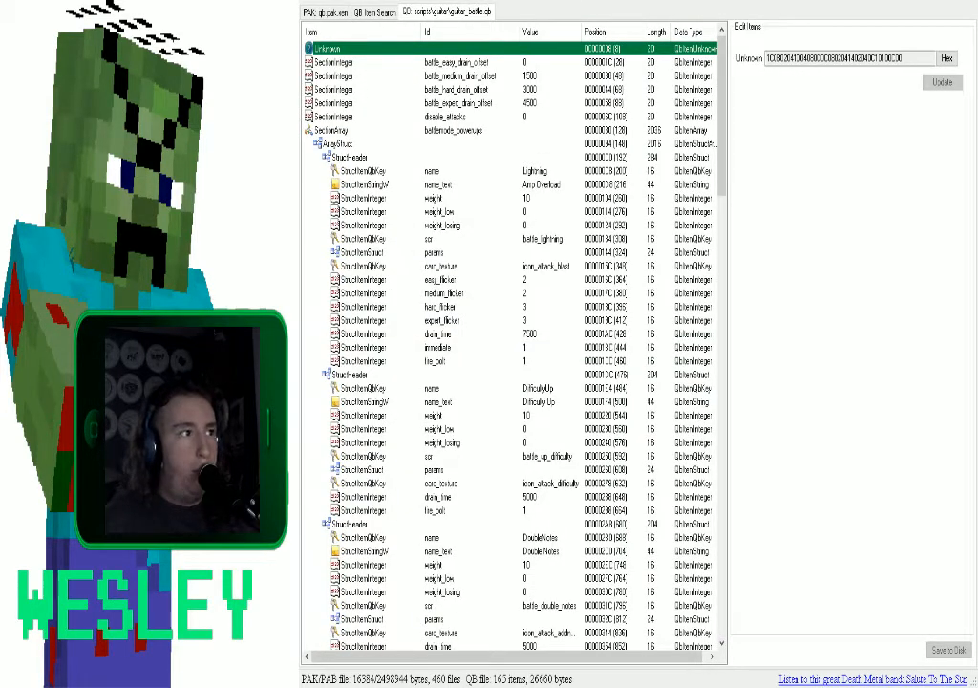
Examine the battlemode_powerups settings for Lightning, DifficultyUp, DoubleNotes and PowerUpSteal, including the flicker, drain_time and fire_bolt entries.
left_click(535, 171)
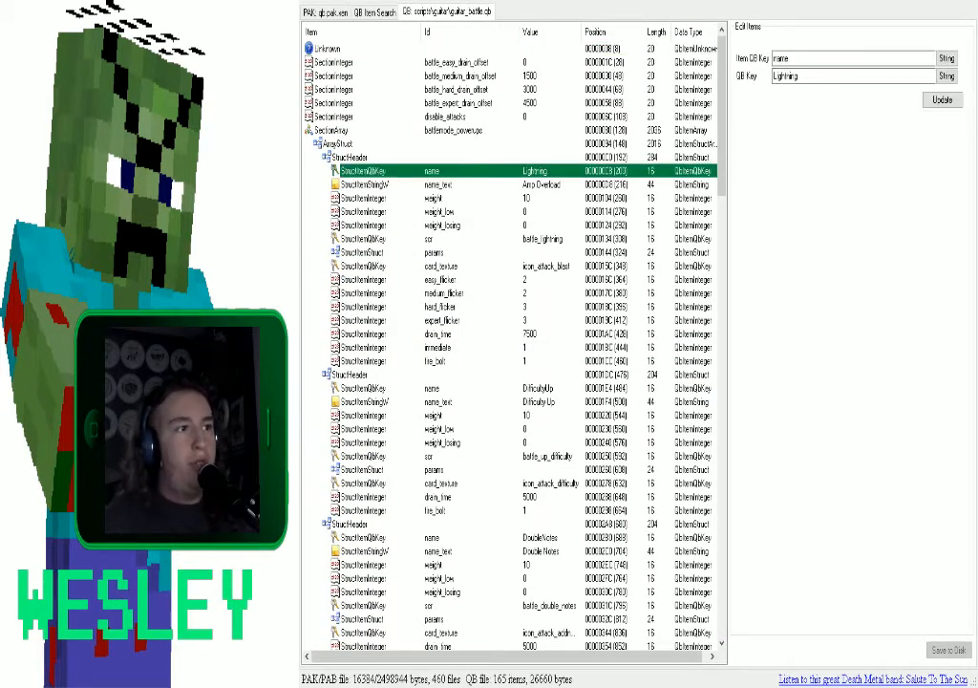
left_click(439, 334)
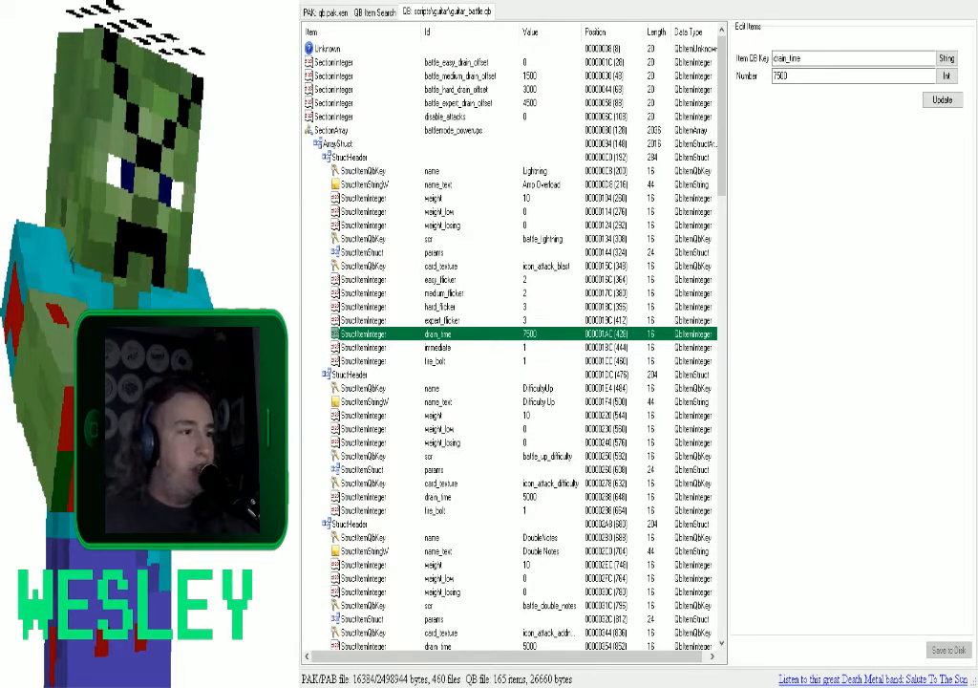
left_click(439, 280)
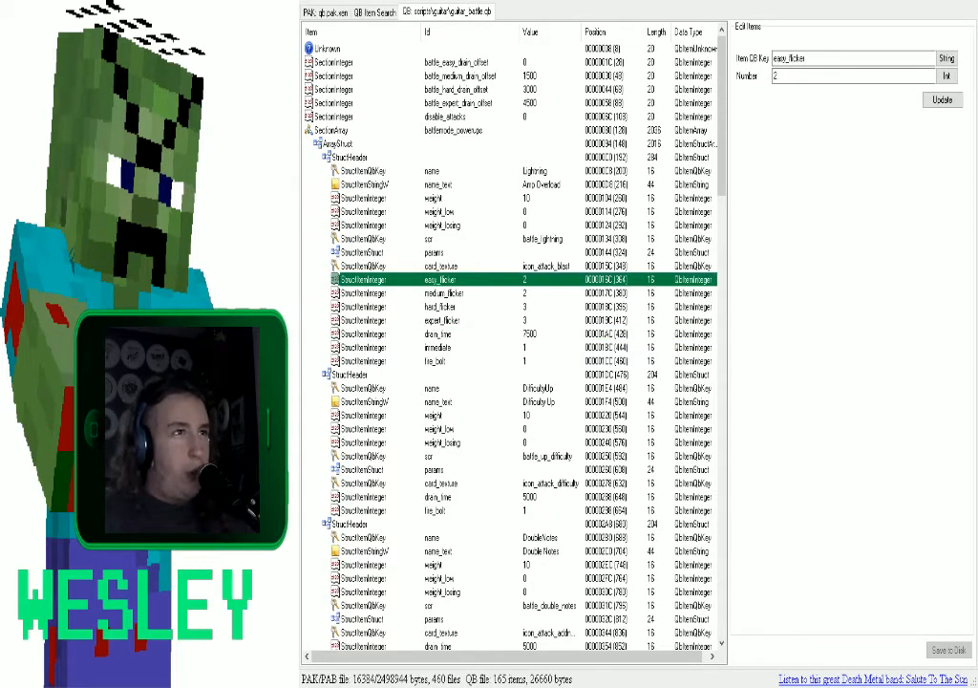
scroll(514, 343, "down", 3)
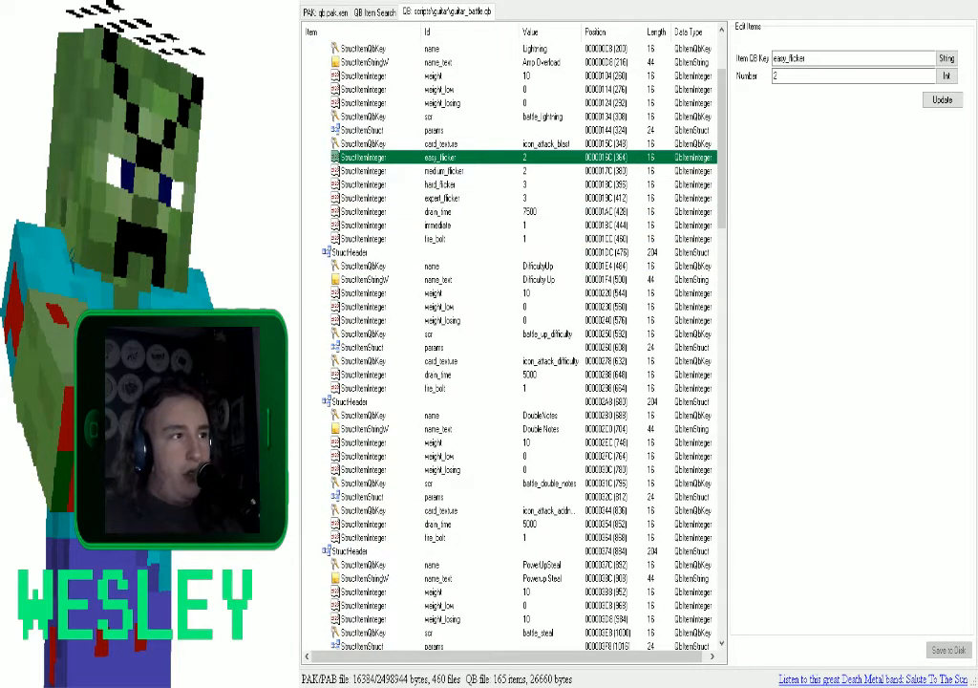
left_click(537, 266)
scroll(514, 344, "down", 4)
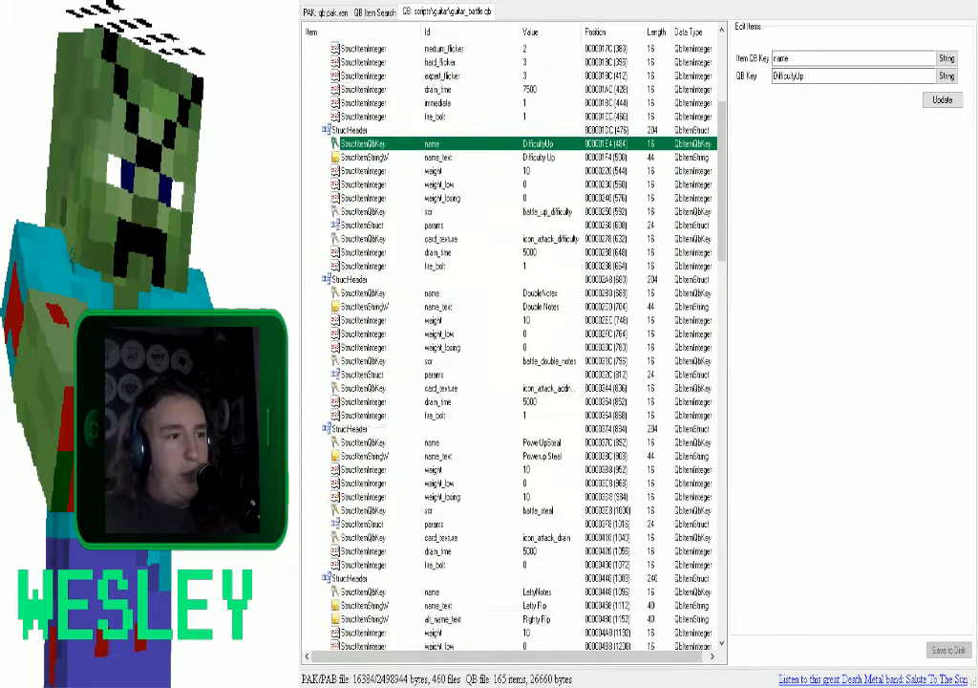
scroll(514, 344, "down", 3)
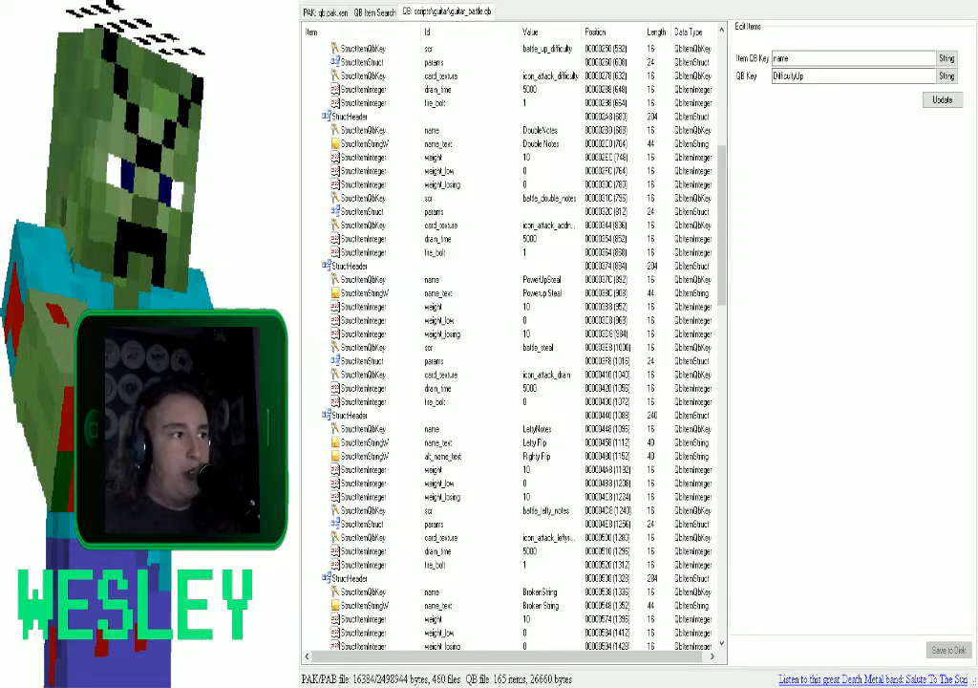
left_click(524, 402)
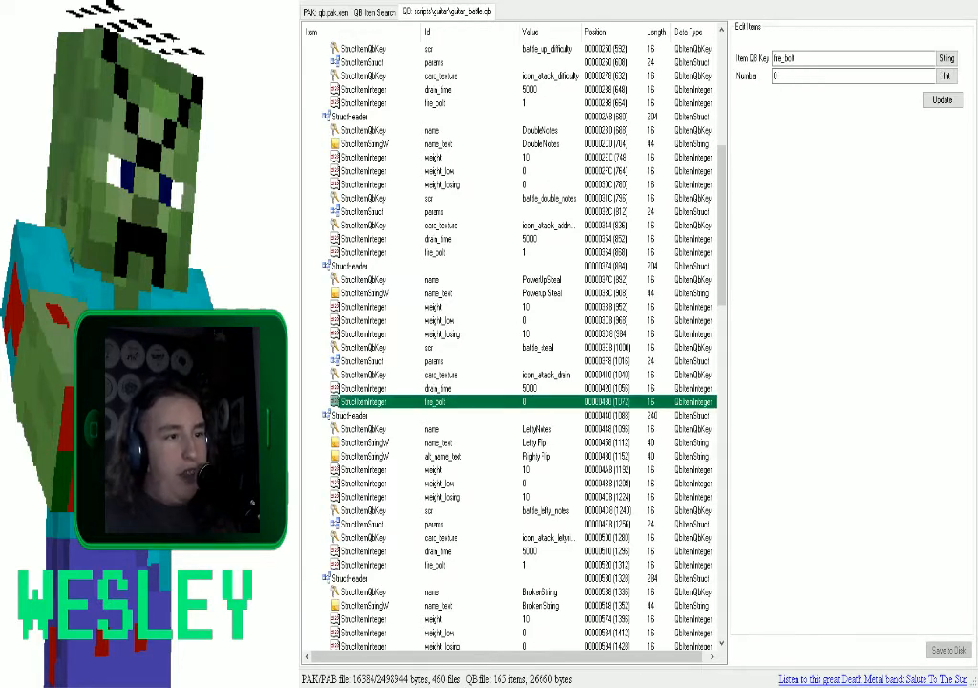
scroll(514, 343, "down", 4)
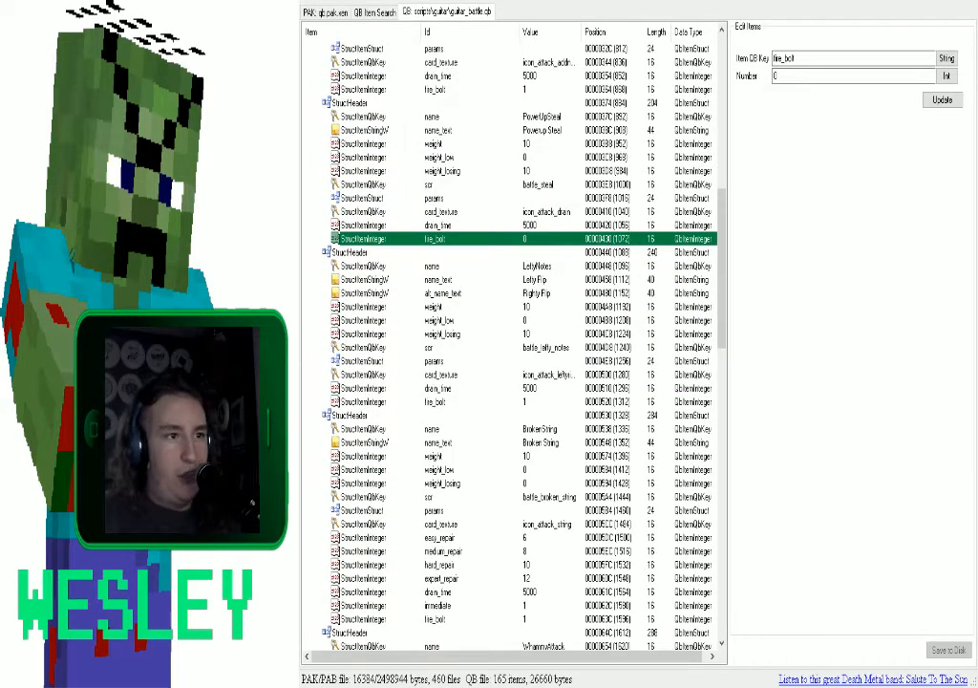
scroll(514, 344, "down", 1)
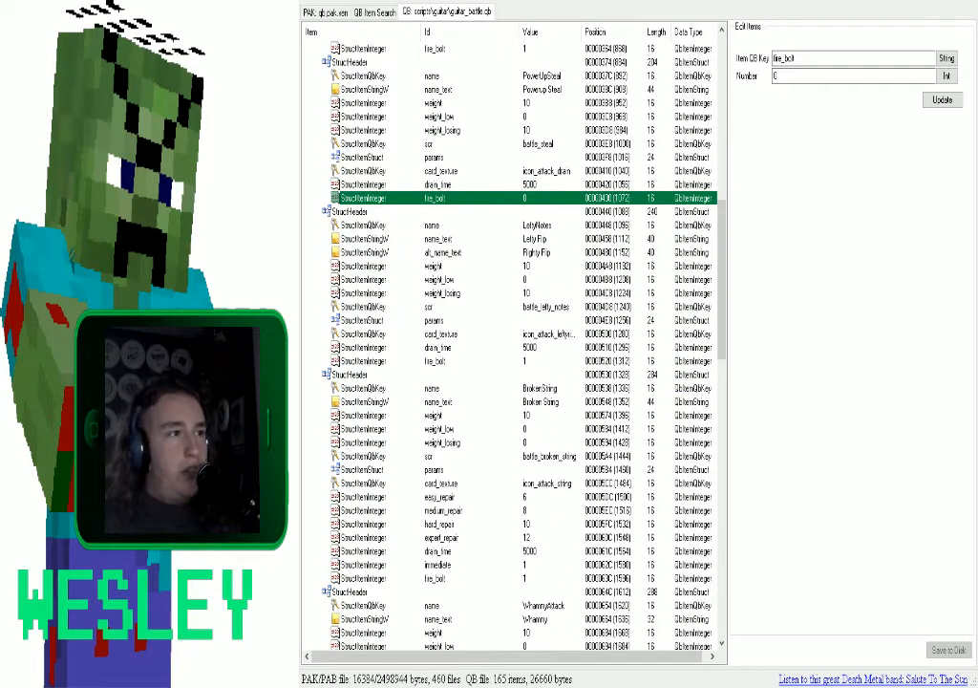
scroll(513, 344, "up", 1)
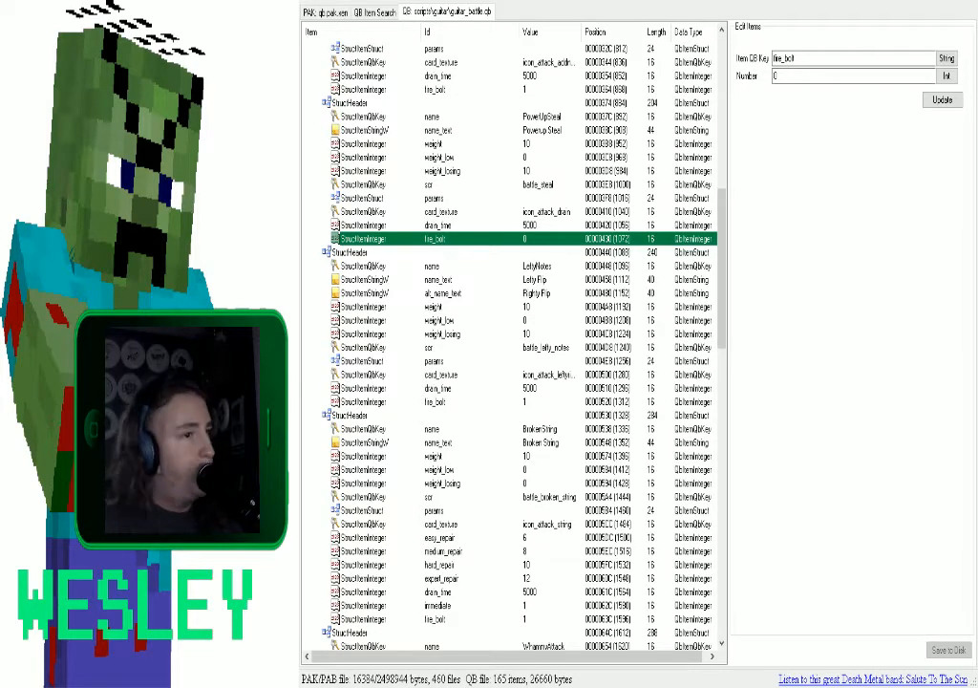
Examine the BrokenString power-up's name text and its repair values from easy_repair to expert_repair.
scroll(513, 343, "down", 5)
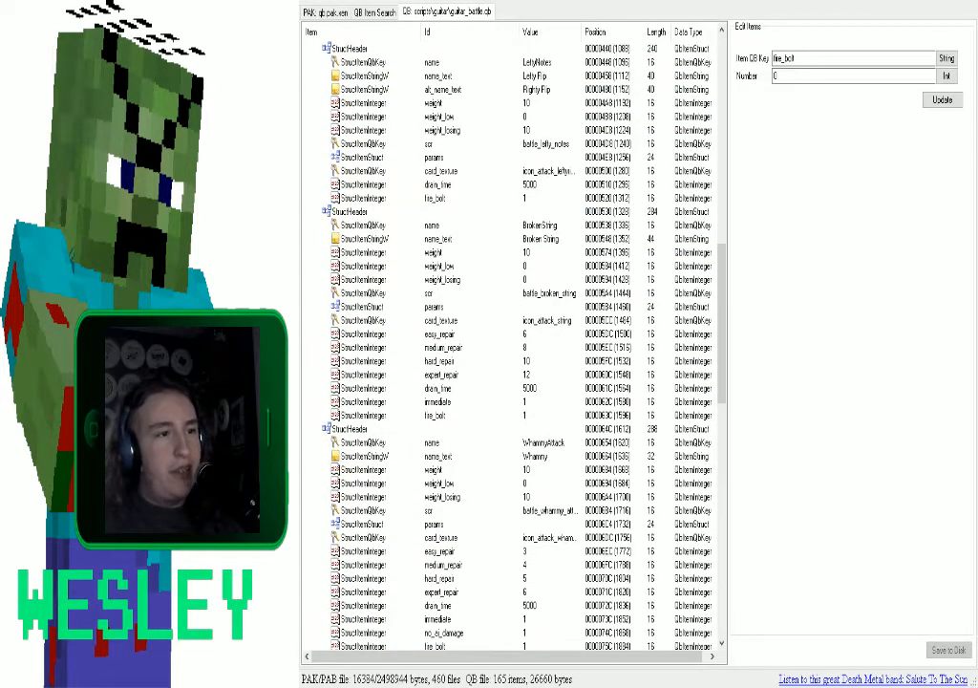
scroll(514, 343, "down", 1)
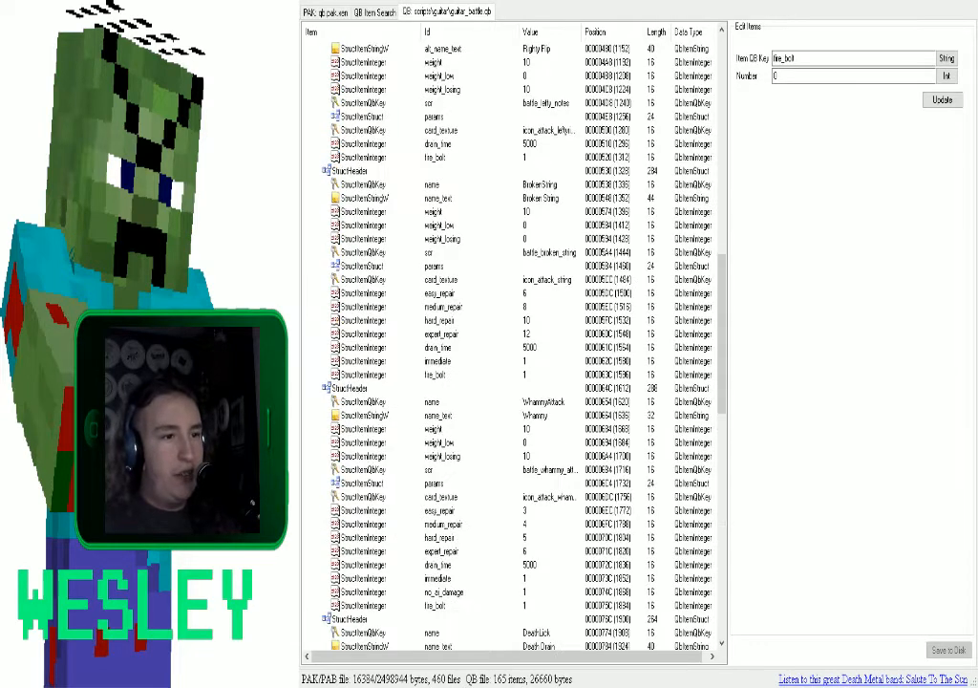
left_click(444, 171)
left_click(444, 212)
left_click(444, 198)
scroll(444, 198, "down", 2)
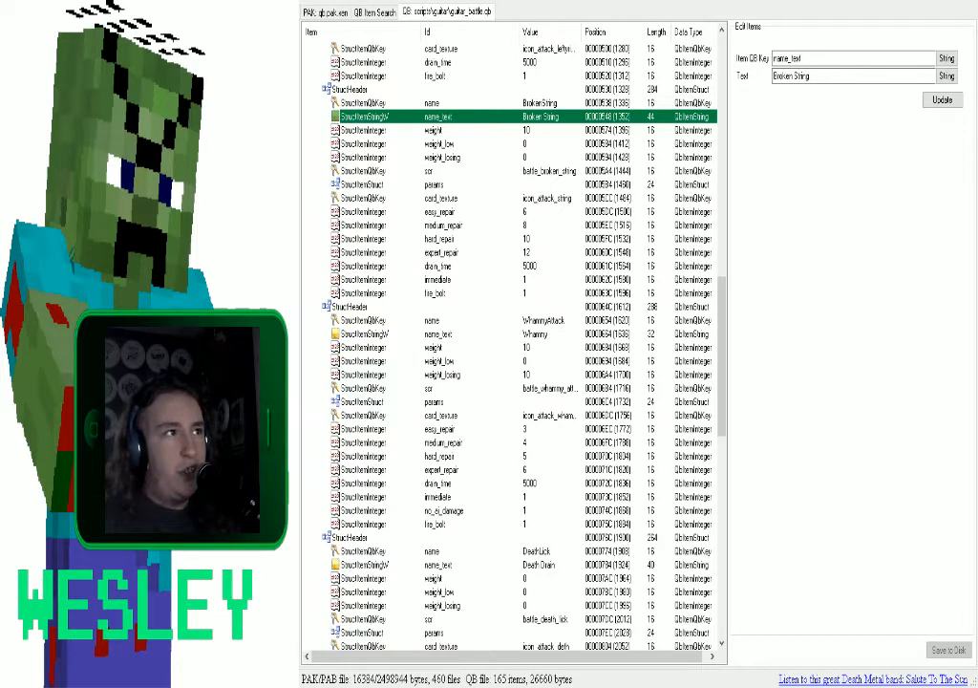
left_click(444, 267)
left_click(444, 212)
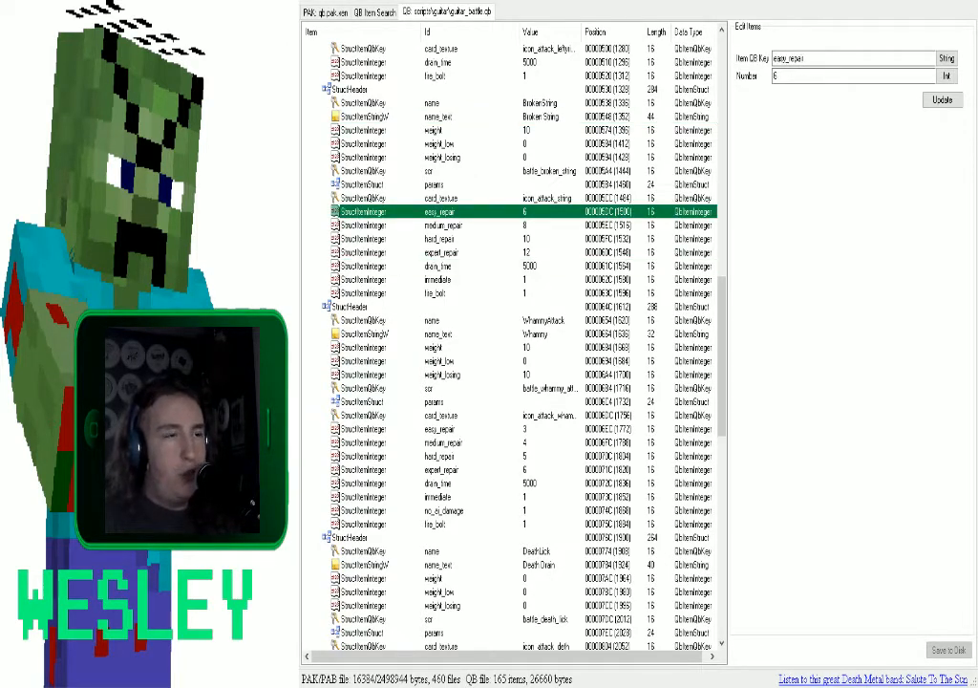
left_click(444, 253)
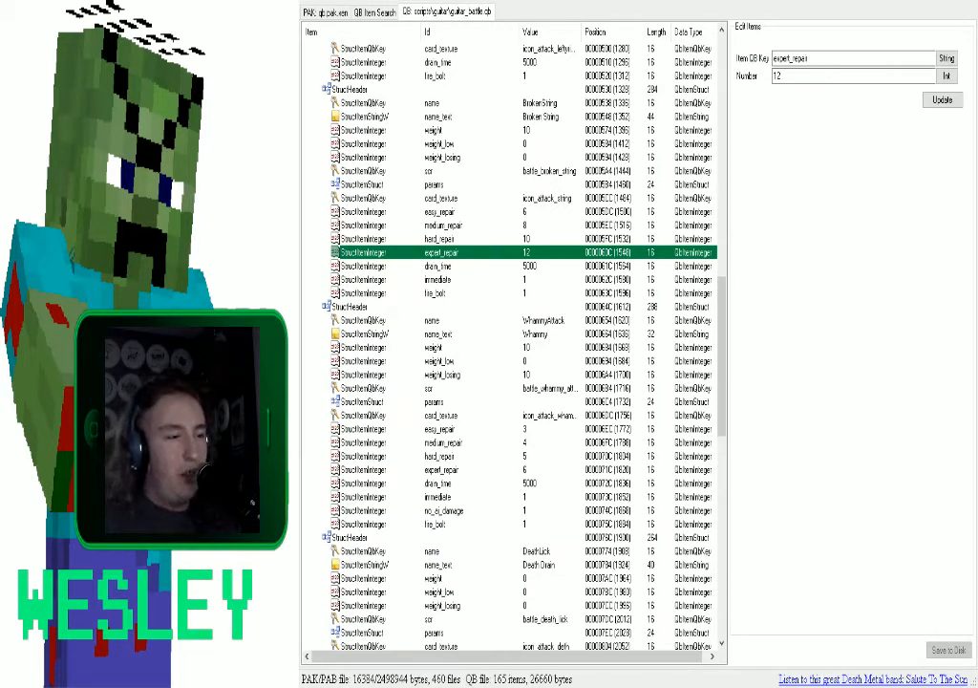
Inspect the DeathLick power-up's drain time and kill rates, with medium_kill_rate selected.
scroll(513, 344, "down", 6)
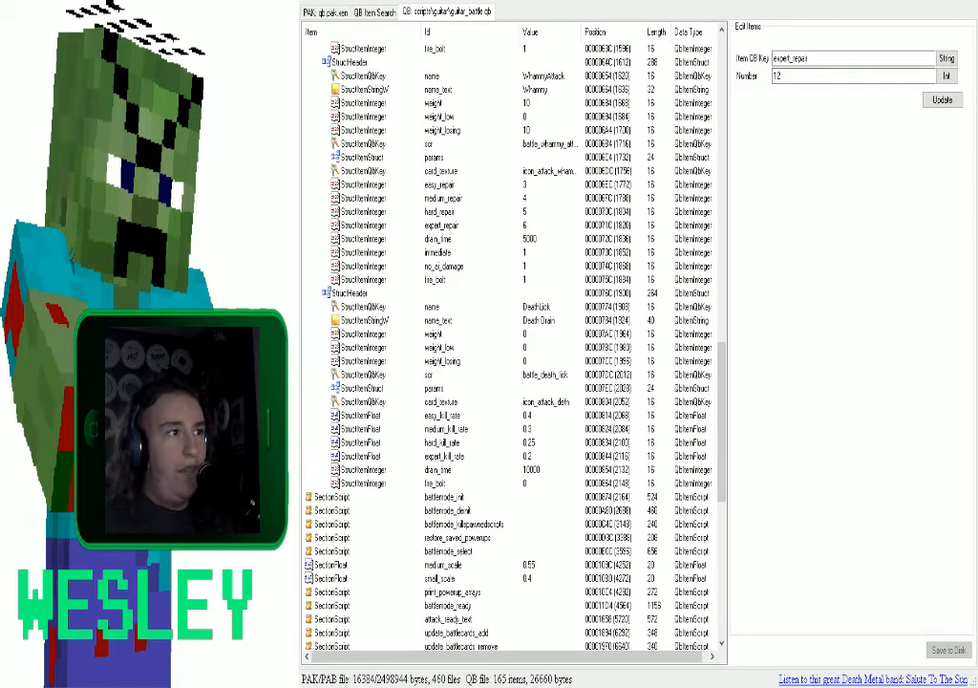
left_click(449, 470)
left_click(449, 429)
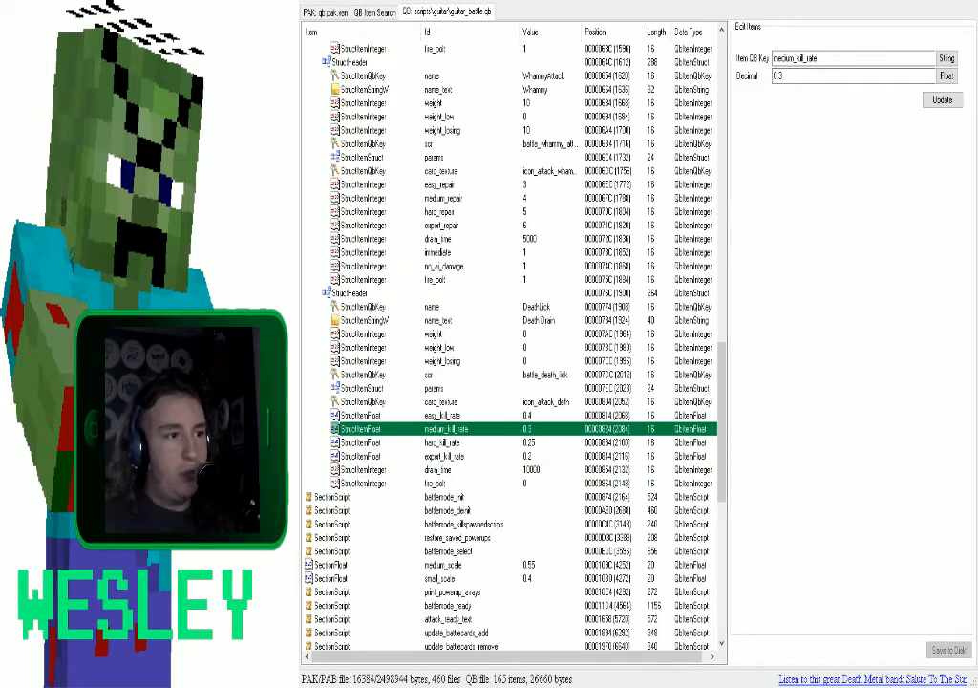
scroll(511, 343, "down", 4)
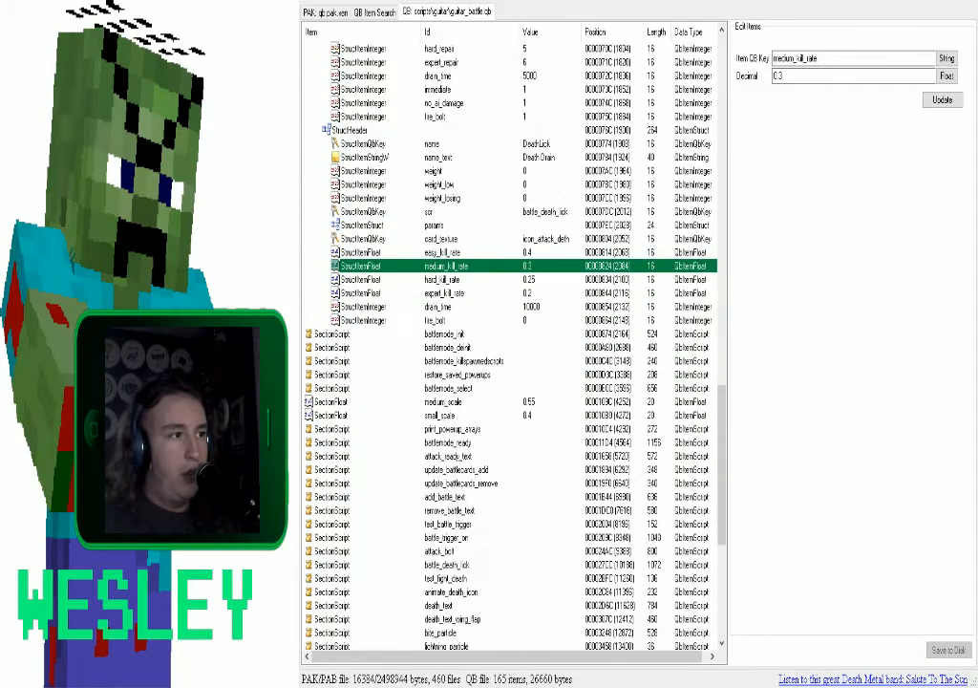
scroll(511, 343, "up", 4)
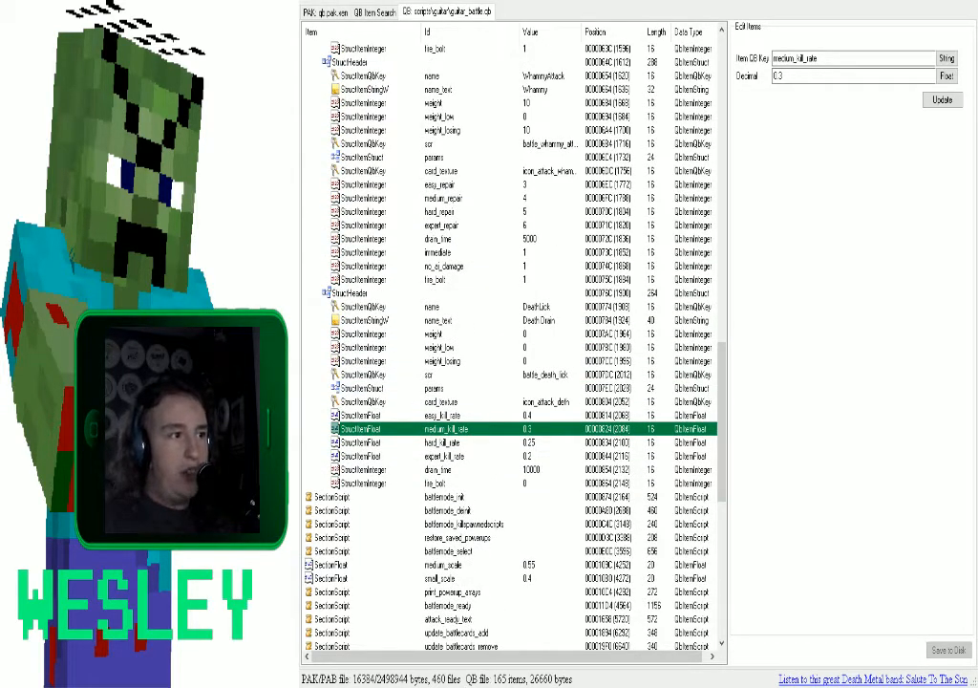
left_click(789, 76)
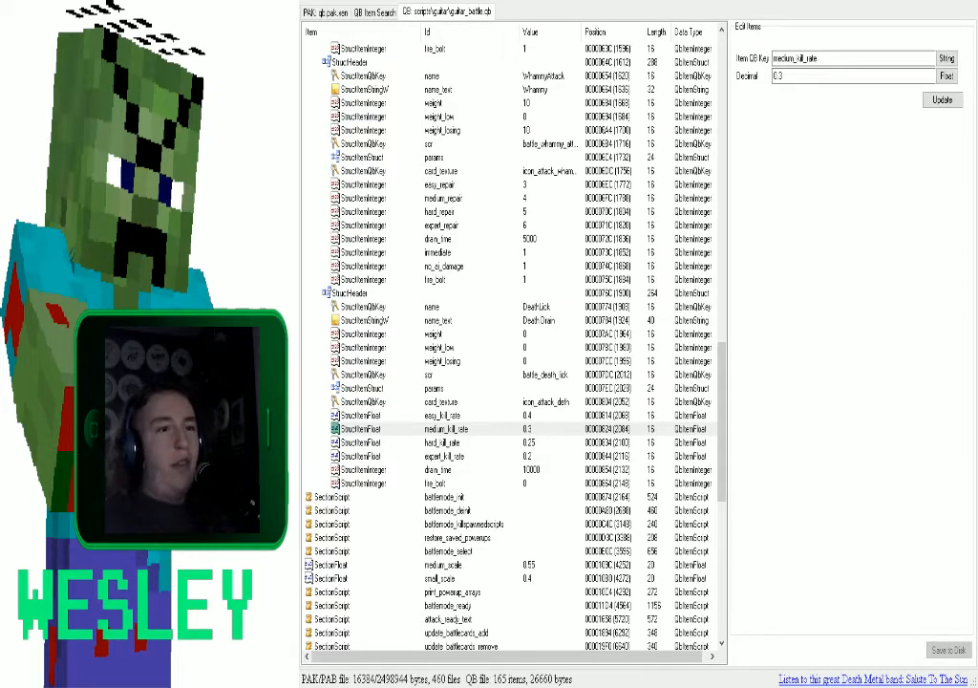
left_click(446, 429)
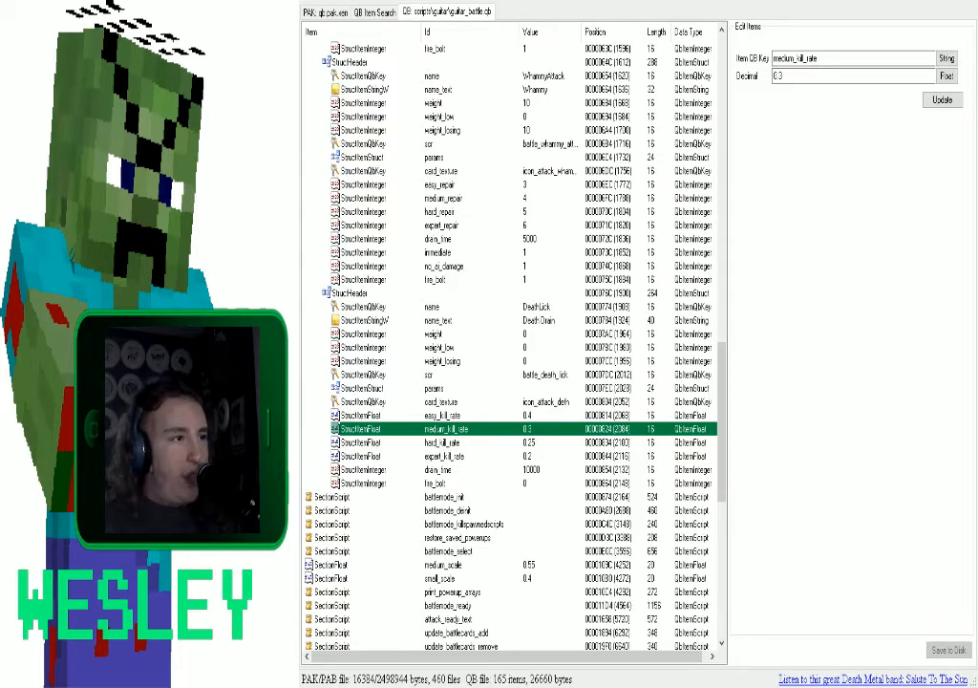
Review the power-up list from its beginning and select the easy_repair entry of WhammyAttack.
scroll(513, 344, "up", 10)
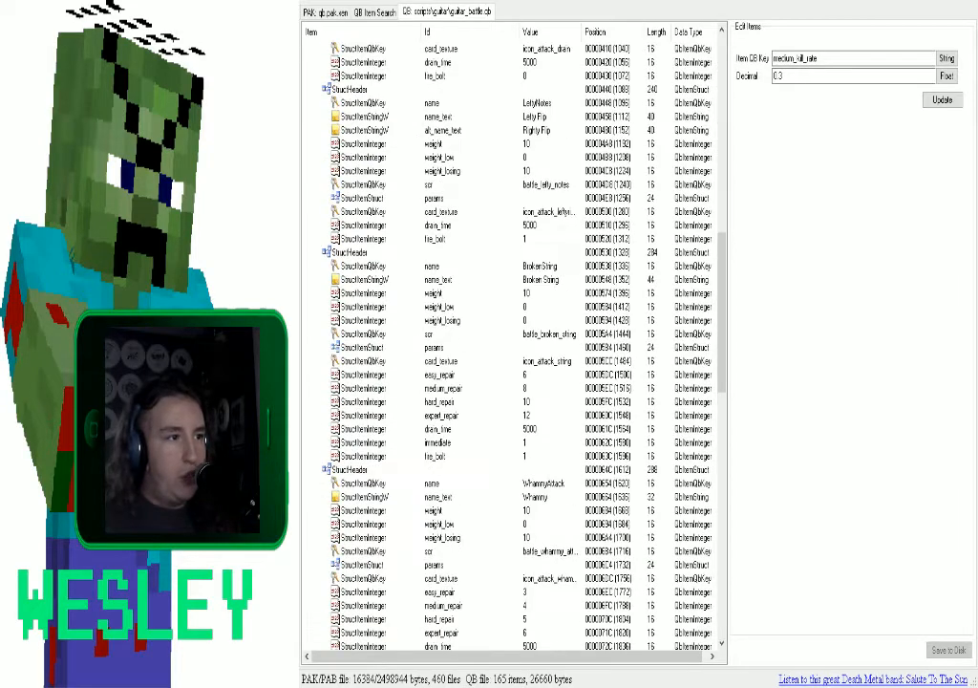
scroll(513, 344, "up", 5)
scroll(513, 344, "up", 13)
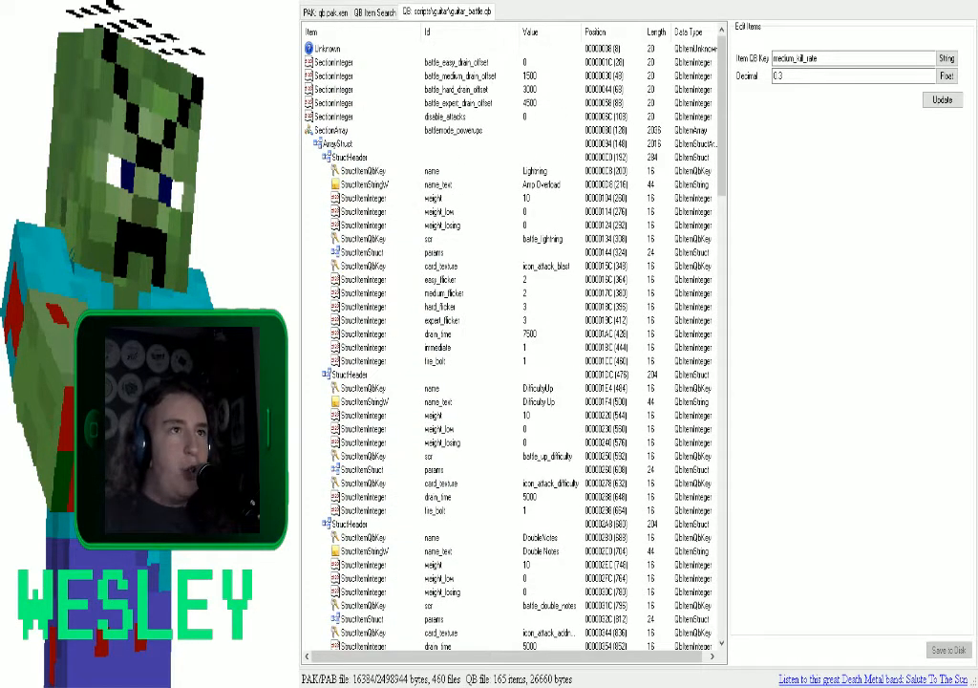
scroll(513, 343, "down", 4)
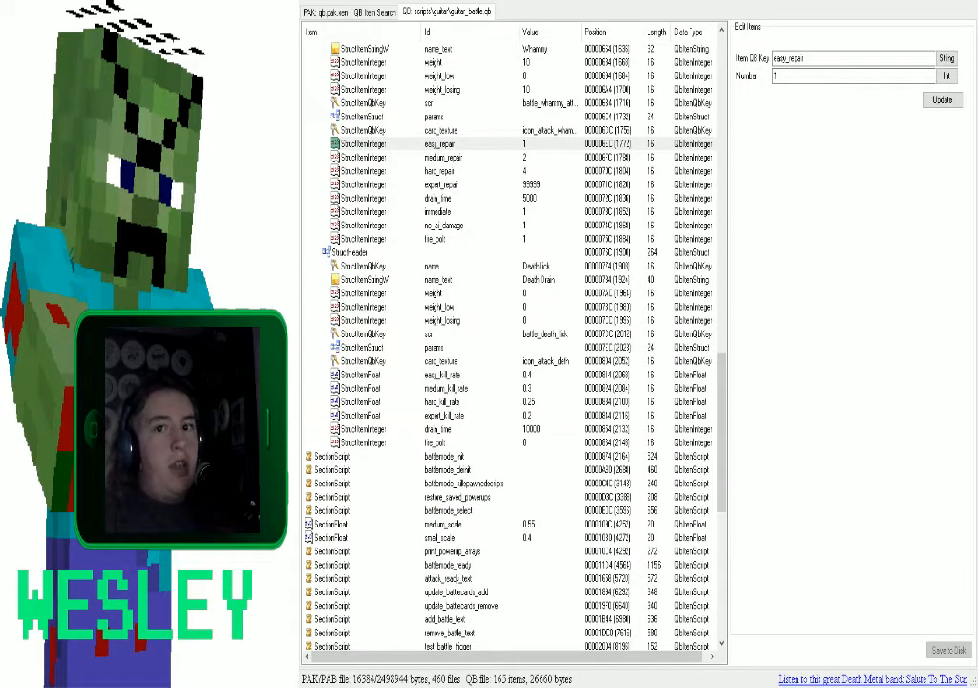
left_click(439, 145)
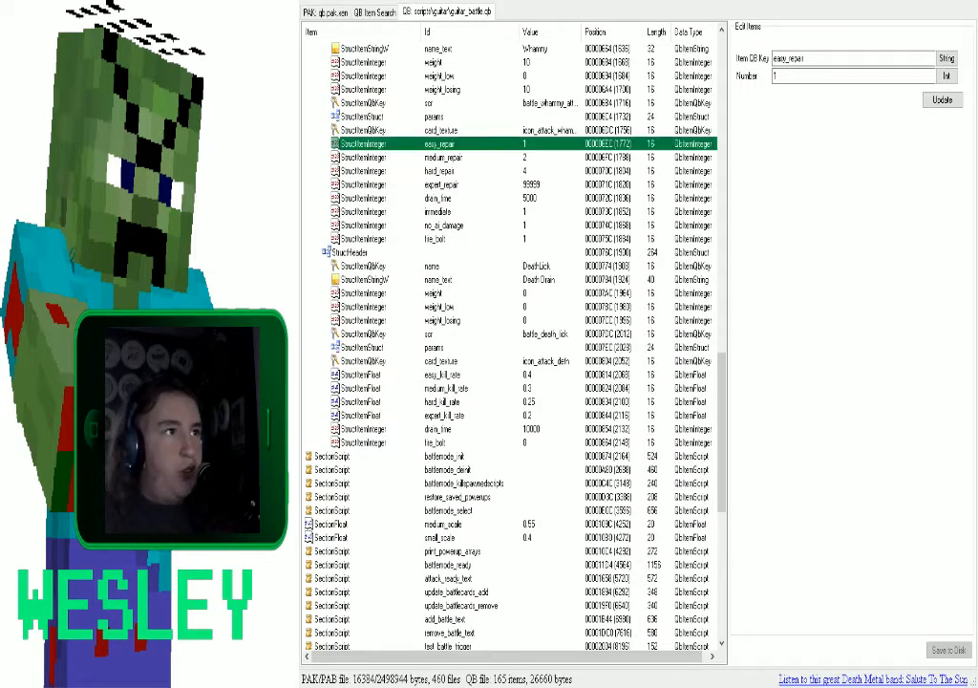